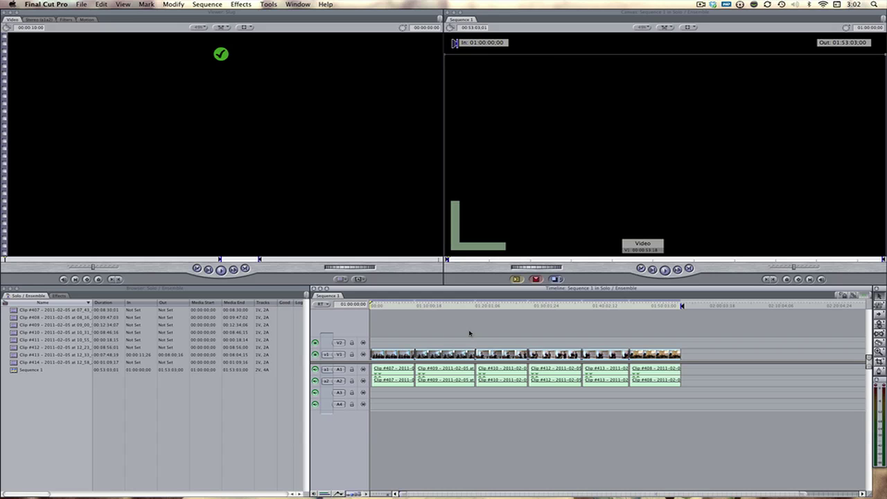
Launch Compressor, then skim the concert at several points along the Sequence 1 timeline
mouse_move(422, 496)
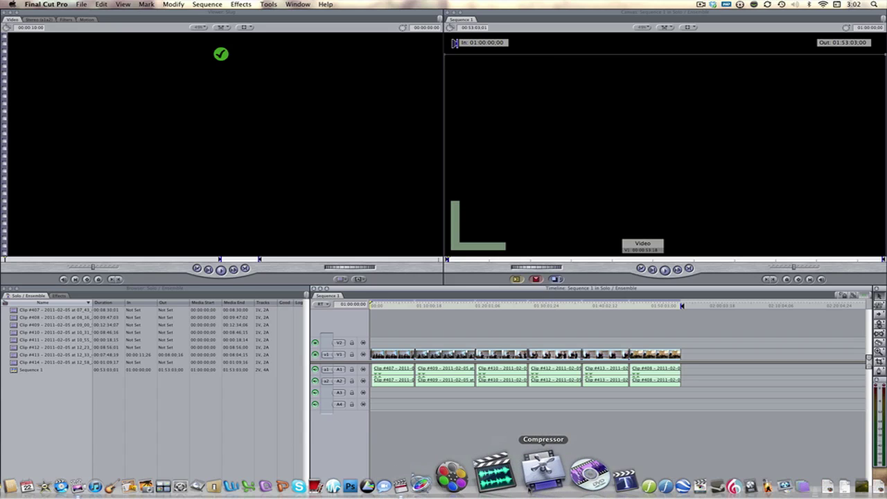
click(534, 485)
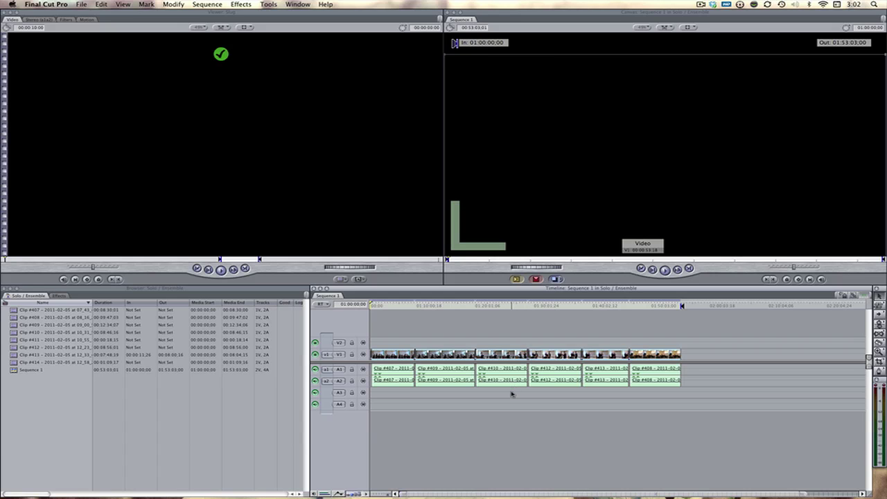
click(520, 305)
click(433, 305)
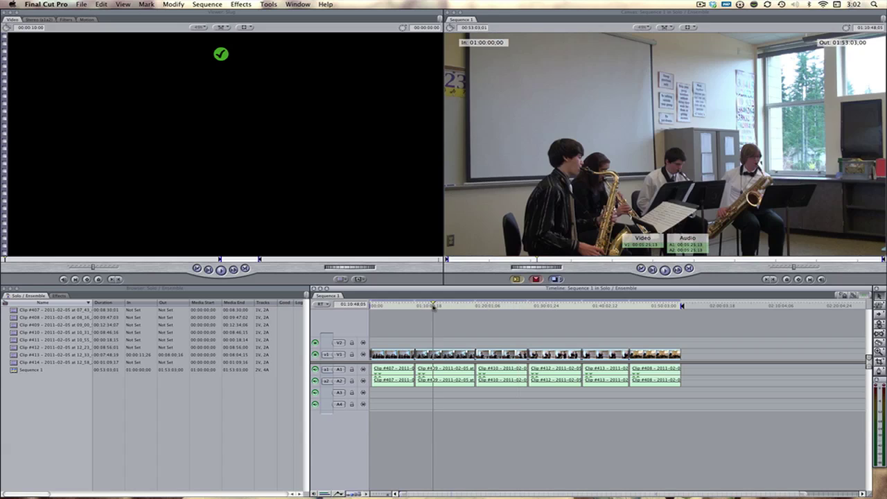
click(557, 306)
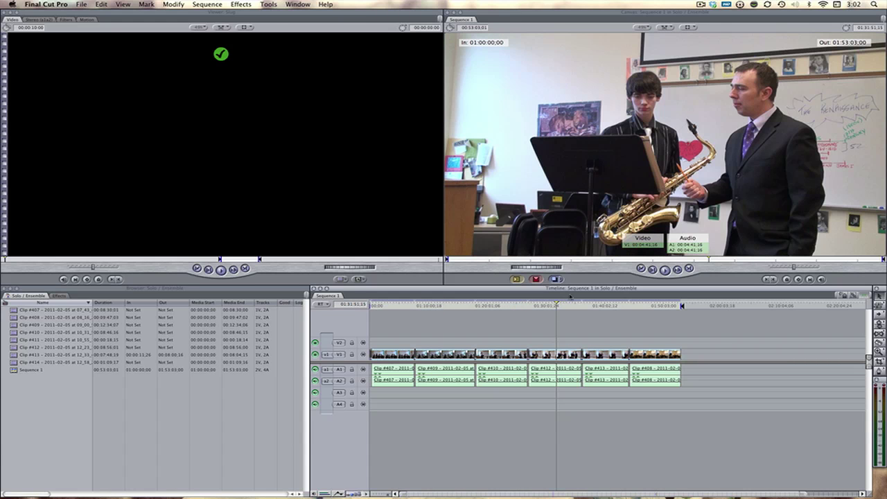
click(603, 306)
click(659, 306)
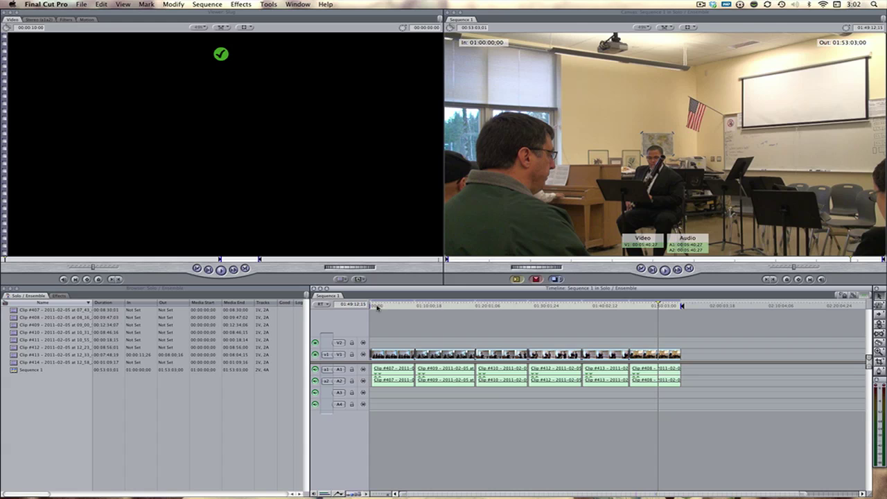
click(403, 306)
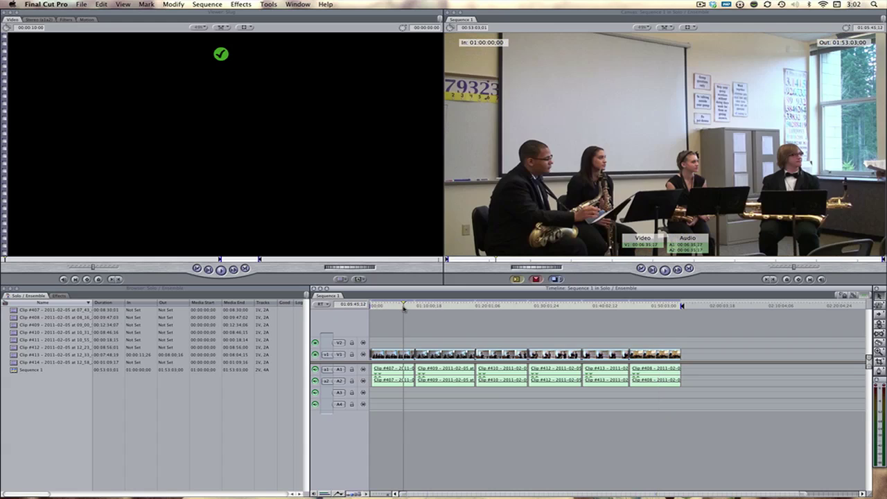
click(448, 306)
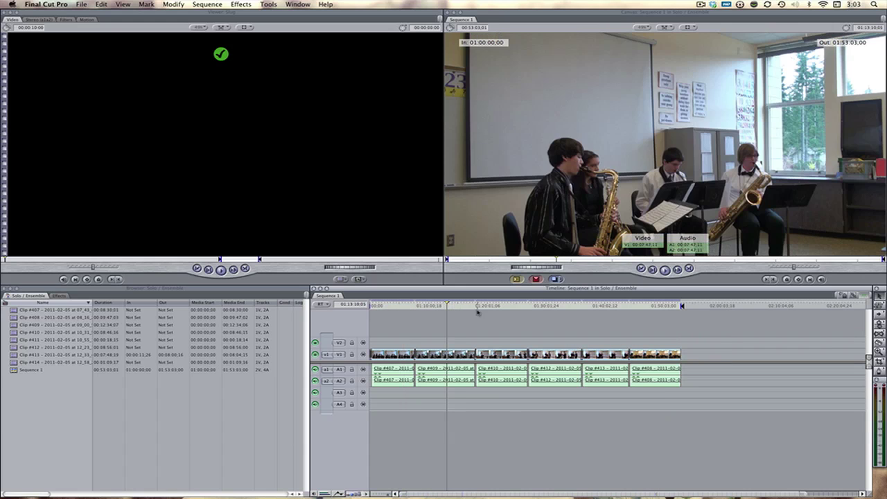
click(506, 305)
click(543, 306)
click(617, 306)
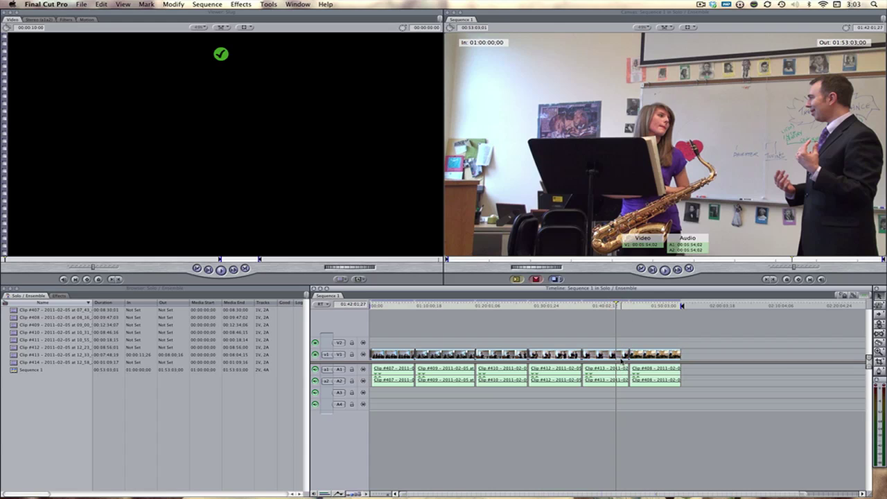
Zoom in to review the Sonata and performer credit title cards, then zoom back out
key(z)
click(626, 355)
click(589, 306)
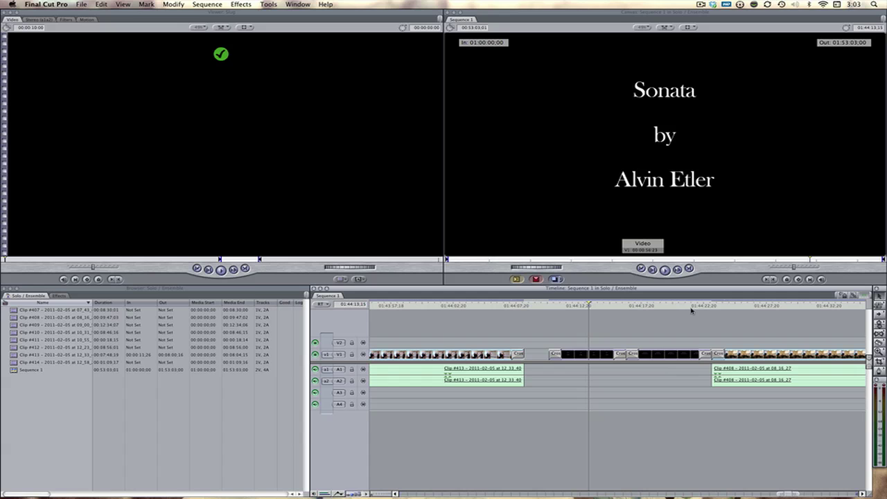
drag(684, 305, 572, 304)
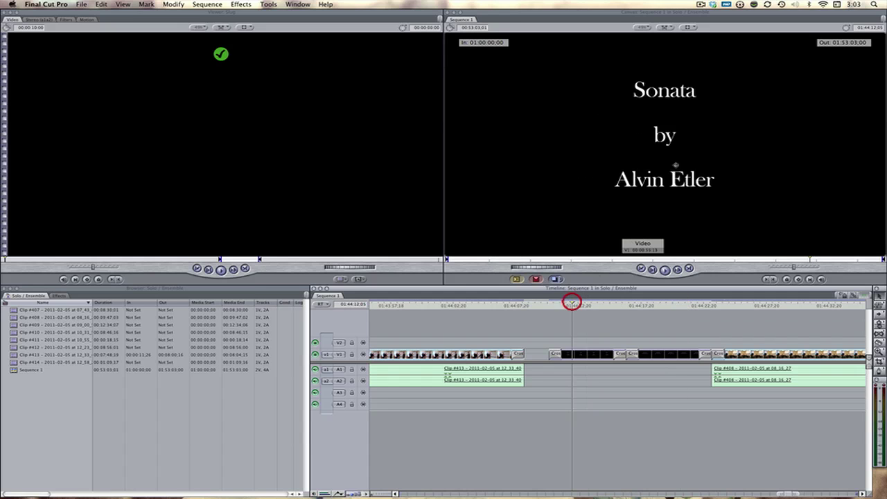
click(673, 305)
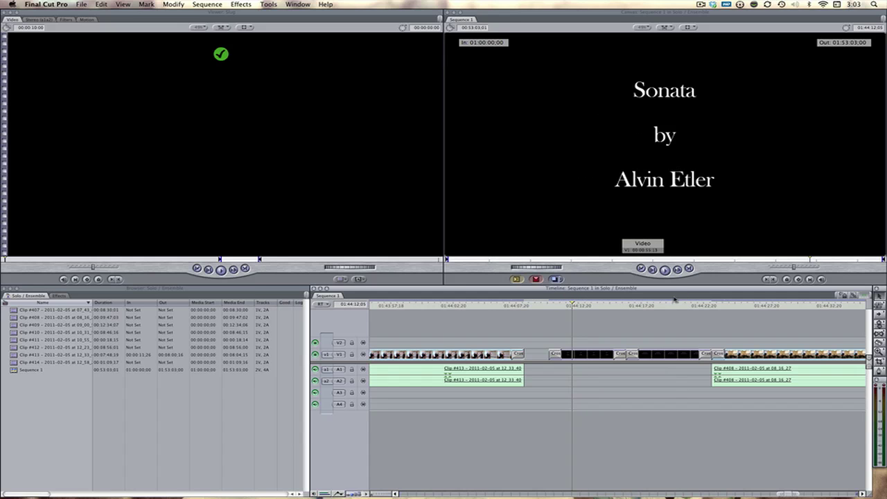
alt+click(630, 407)
alt+click(630, 407)
alt+click(491, 403)
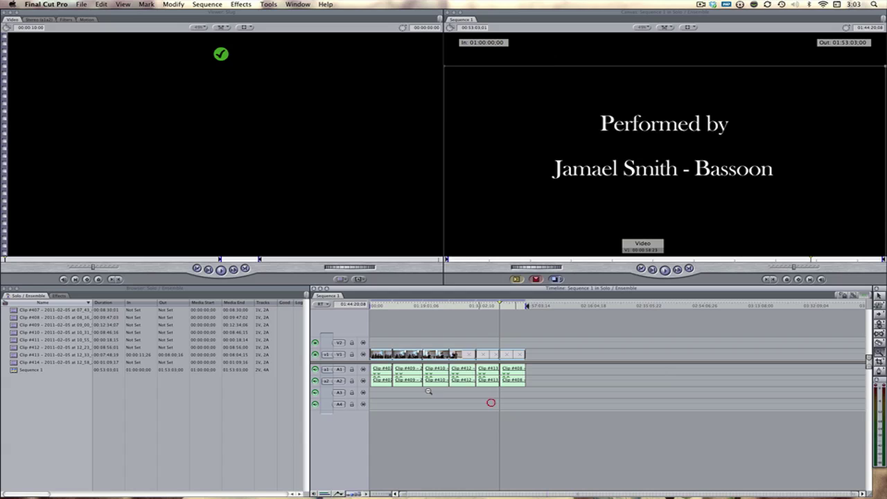
drag(399, 305, 339, 307)
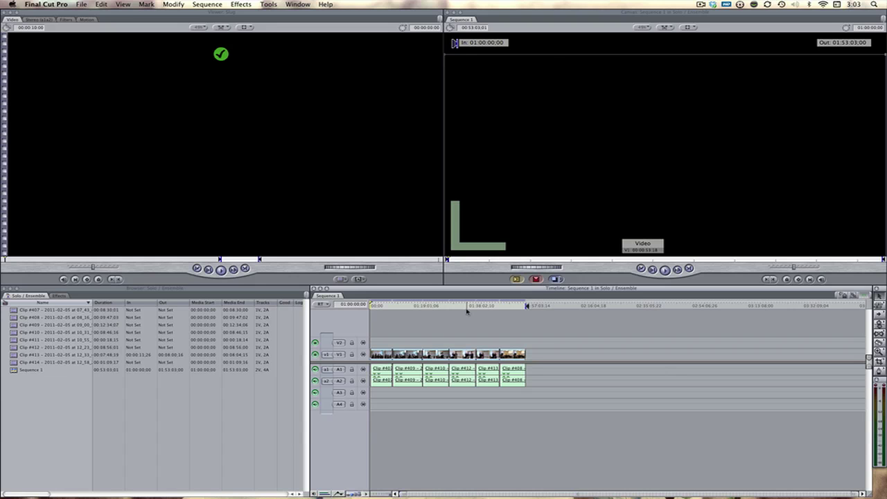
Set the sequence Out point on the last frame, 01:53:03:00
drag(482, 310, 527, 309)
key(o)
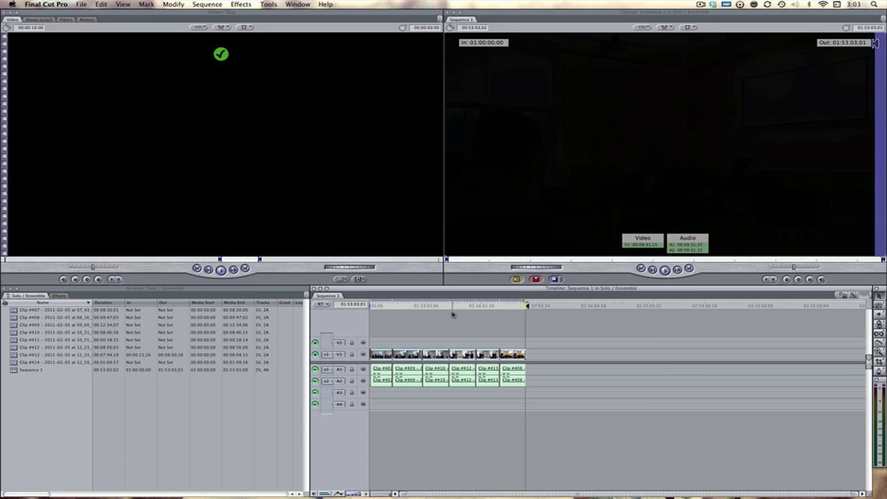
key(Left)
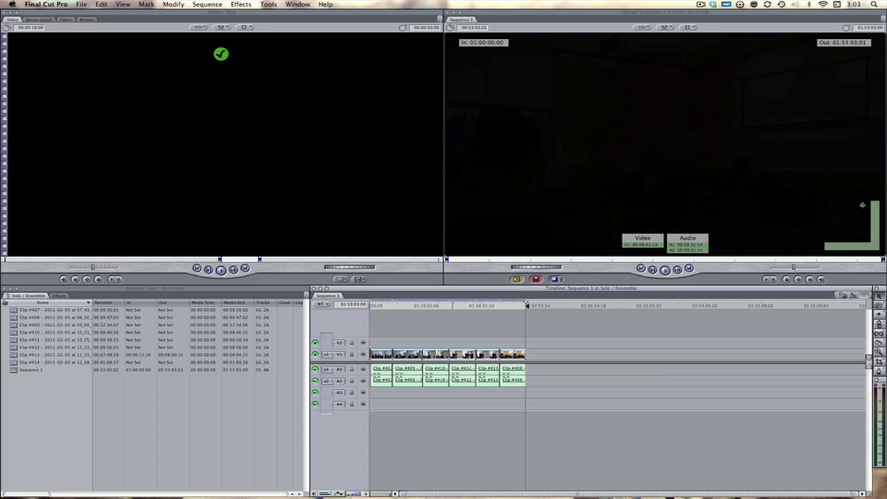
key(o)
drag(380, 310, 302, 307)
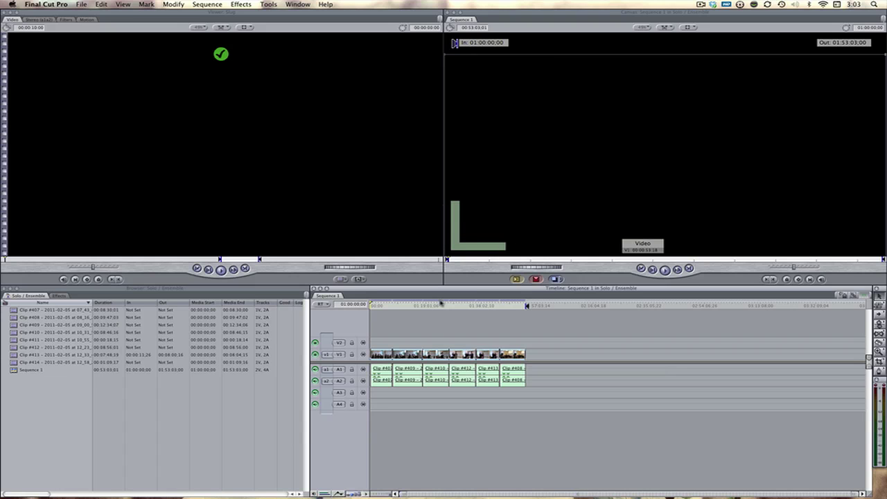
Send Sequence 1 to Compressor from the File menu
click(81, 4)
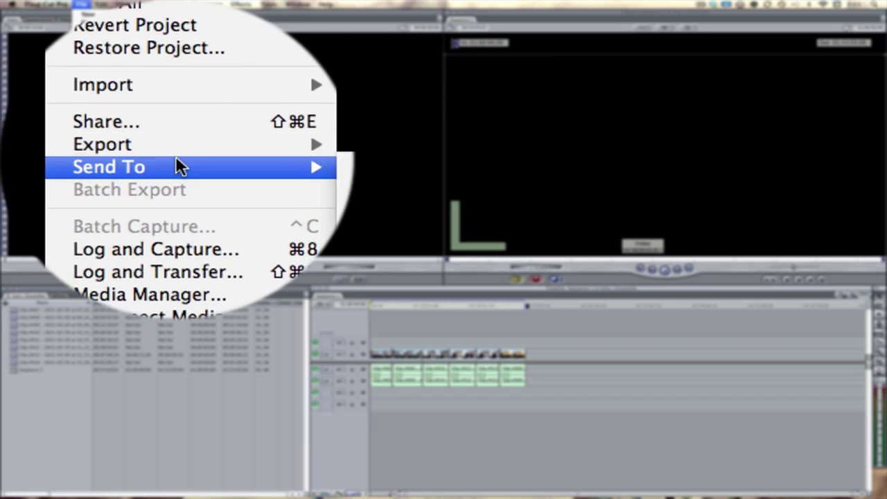
mouse_move(170, 155)
click(229, 205)
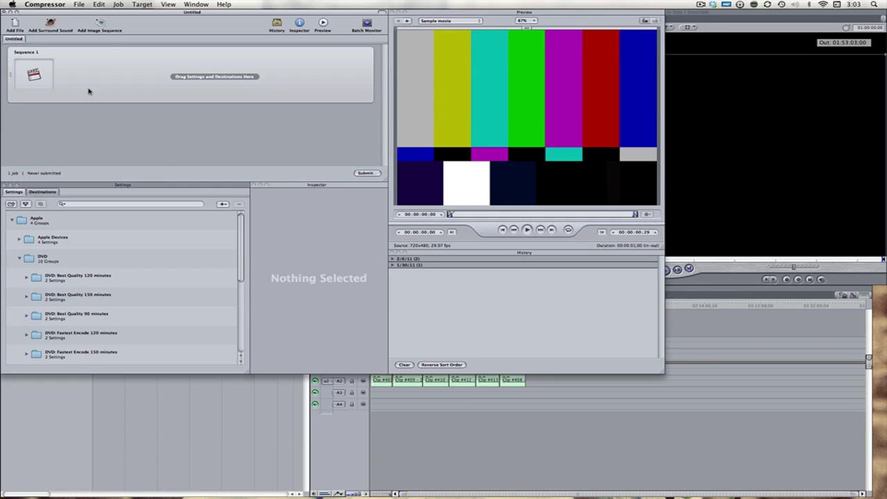
Select the Sequence 1 job and scrub its preview to a mid-concert saxophonist frame
click(136, 79)
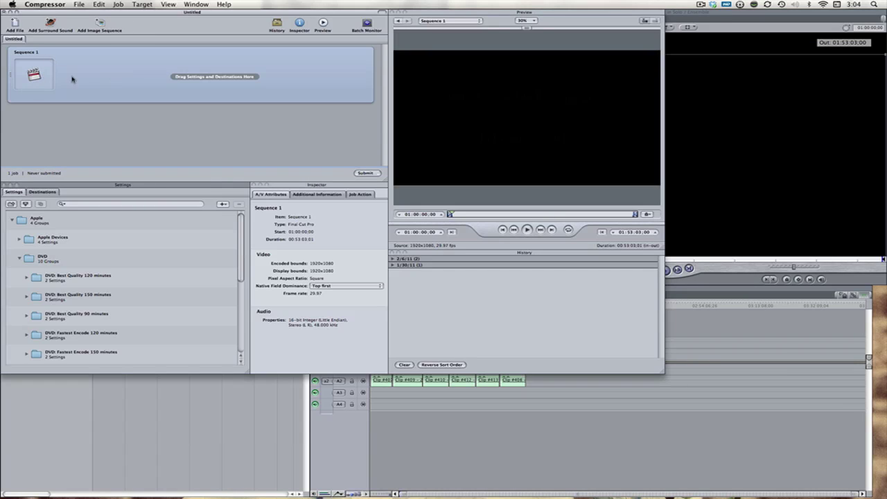
drag(533, 215, 557, 215)
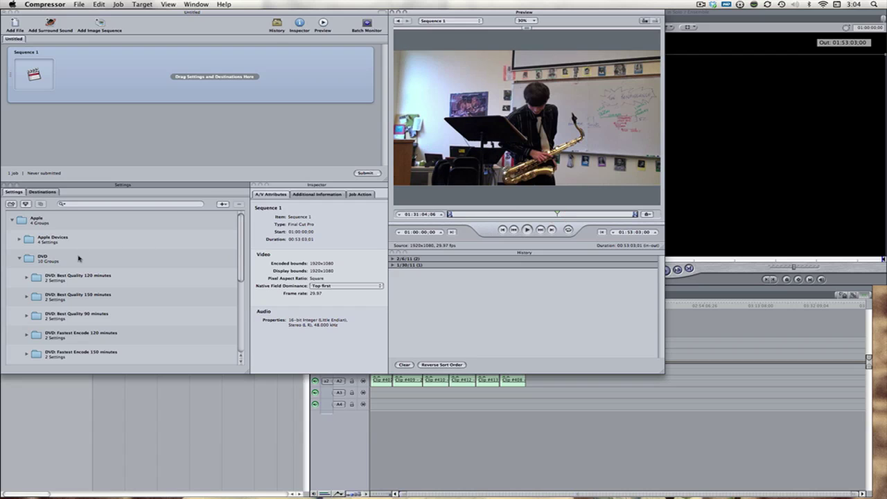
Collapse the DVD and Apple settings groups, then re-expand the Apple group
click(22, 258)
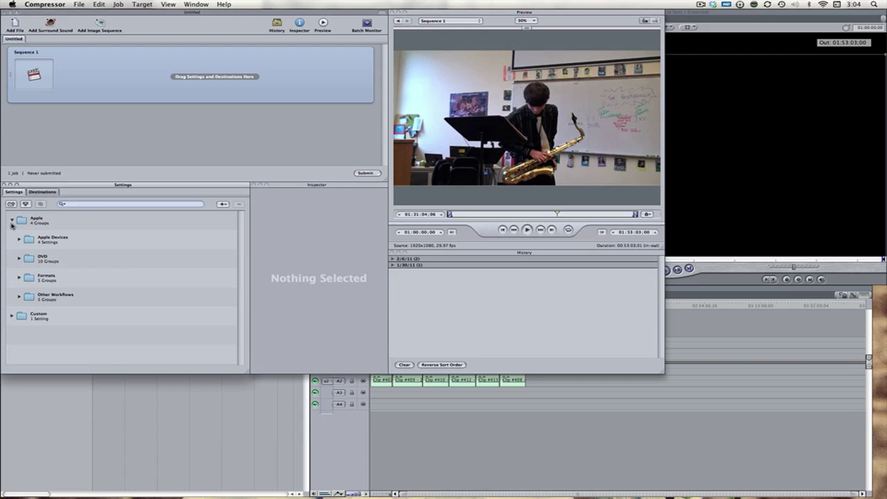
click(11, 220)
click(40, 220)
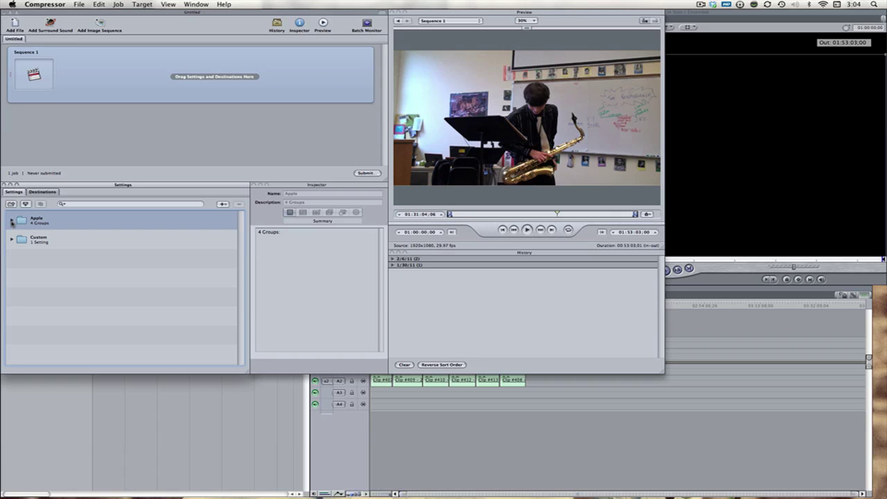
click(11, 221)
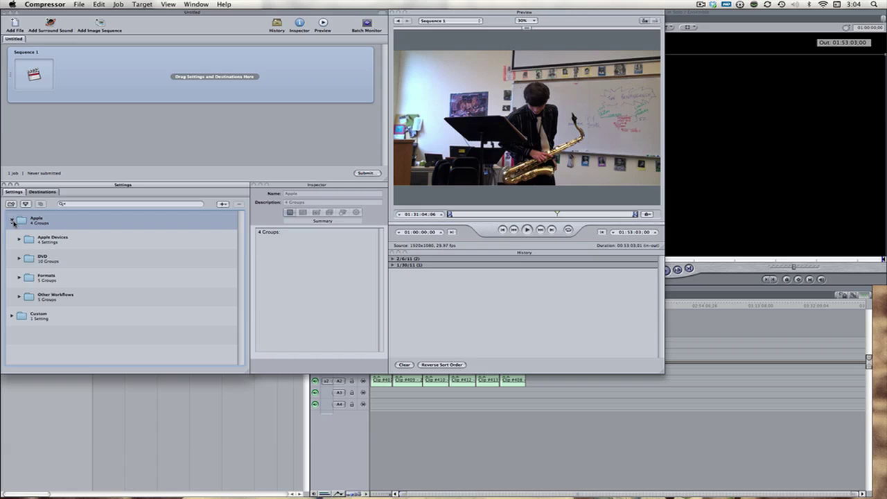
Browse the Apple Devices H.264 settings, including H.264 for Apple TV, then open the DVD group
click(47, 245)
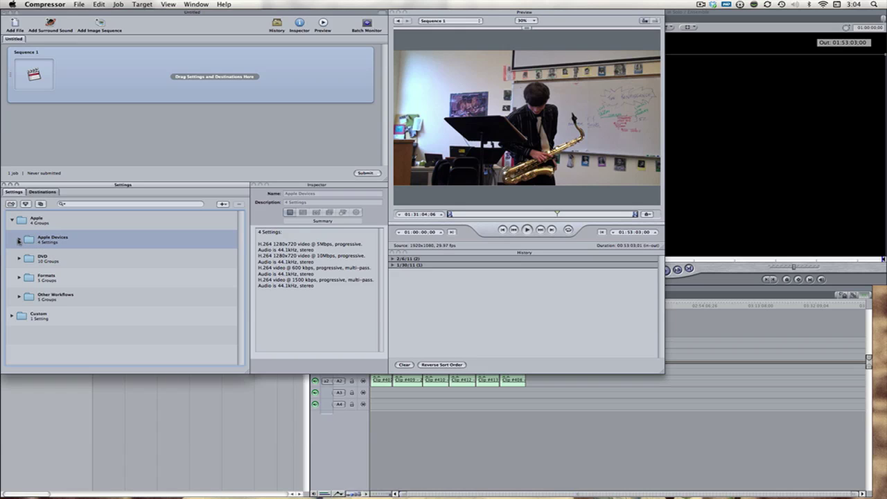
click(18, 240)
click(75, 273)
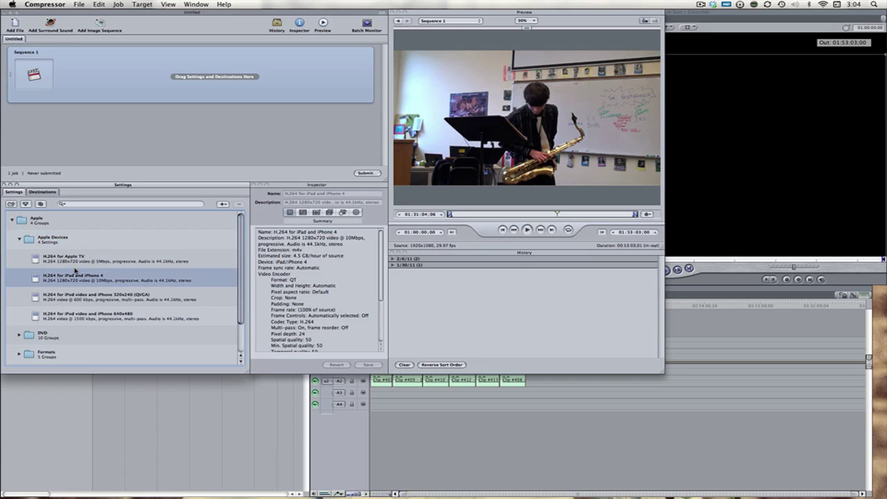
click(75, 262)
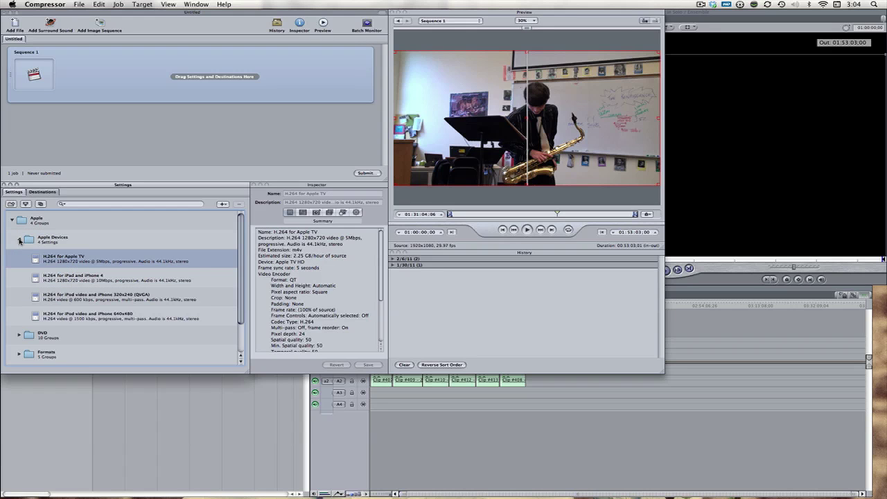
click(19, 240)
click(61, 244)
click(45, 258)
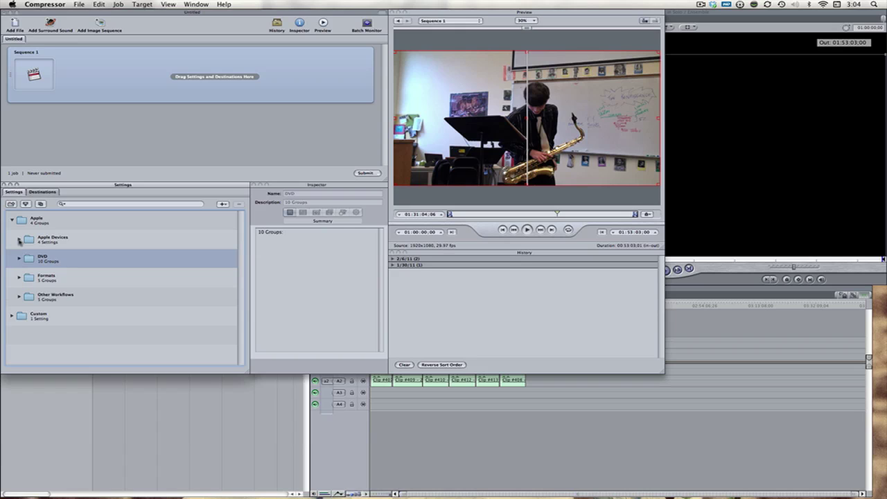
click(20, 260)
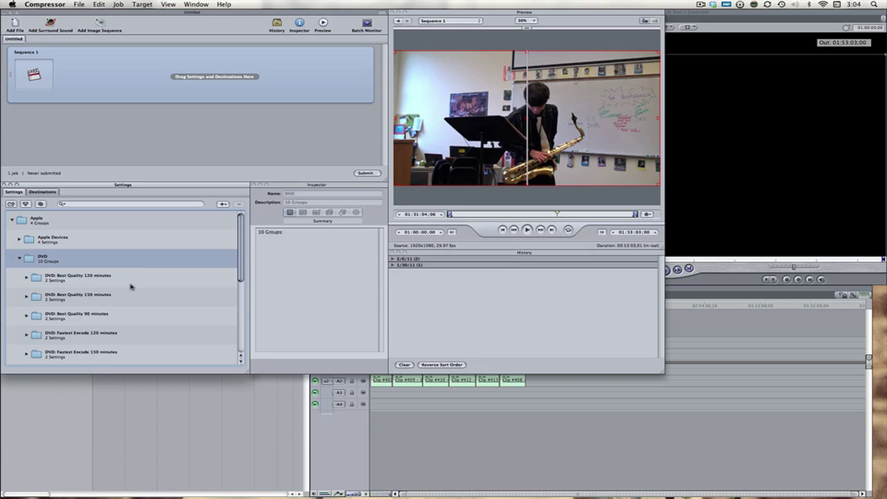
scroll(119, 286, down, 2)
scroll(119, 286, down, 1)
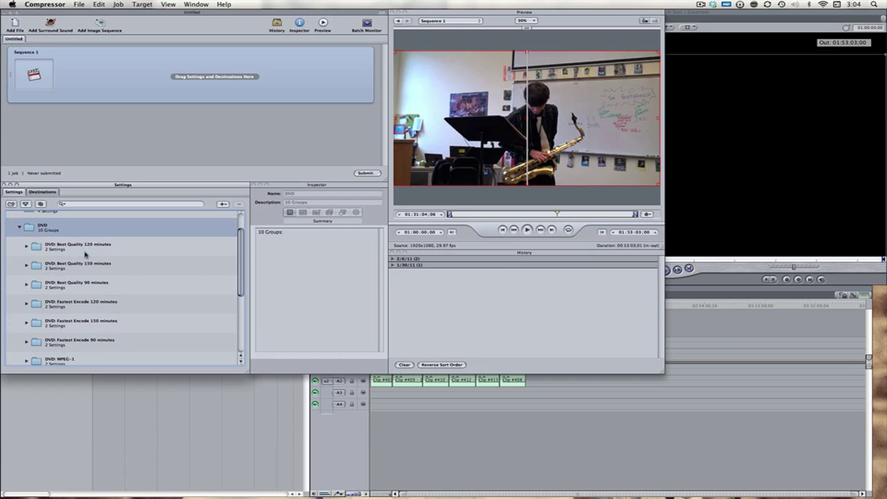
click(118, 264)
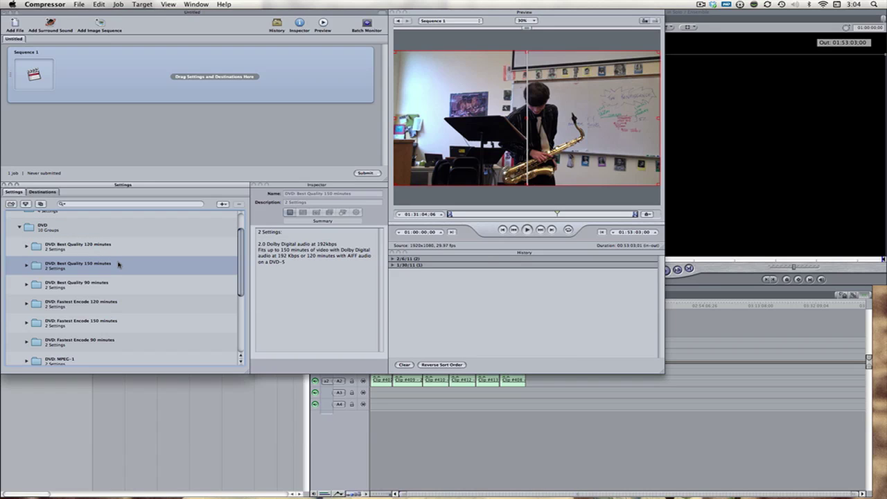
scroll(102, 295, down, 3)
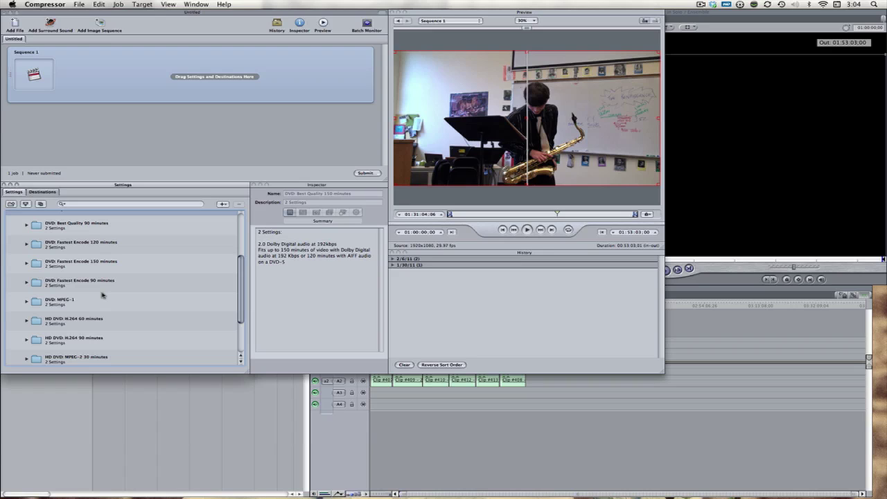
click(83, 262)
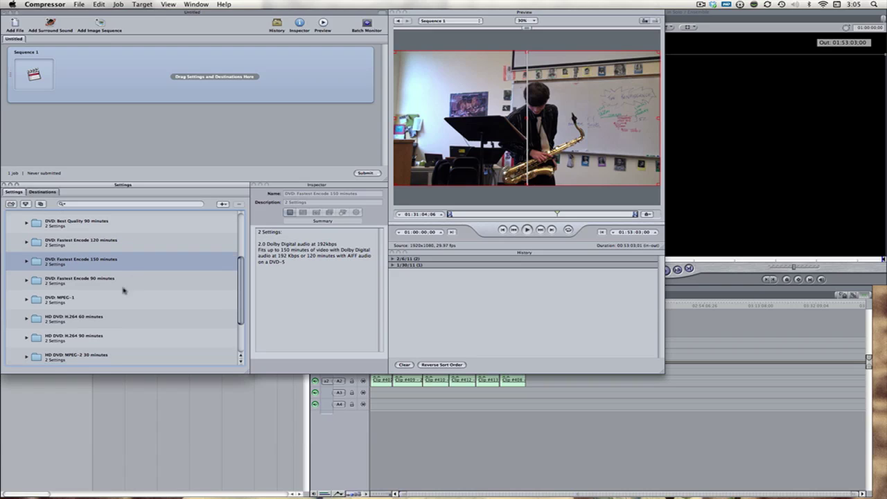
scroll(123, 292, down, 1)
click(63, 287)
click(25, 291)
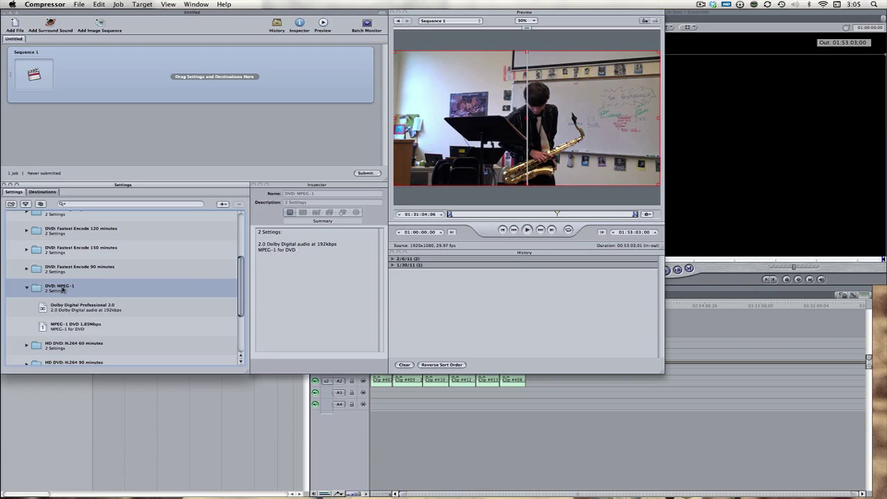
click(74, 327)
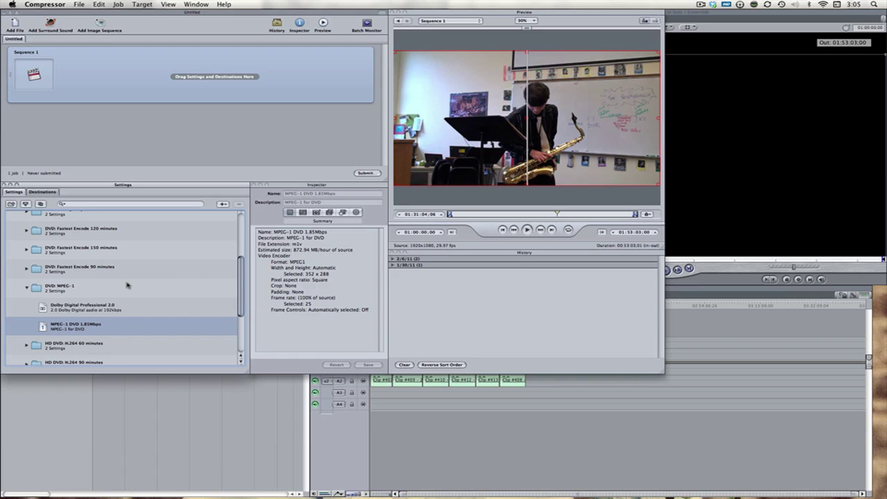
click(26, 287)
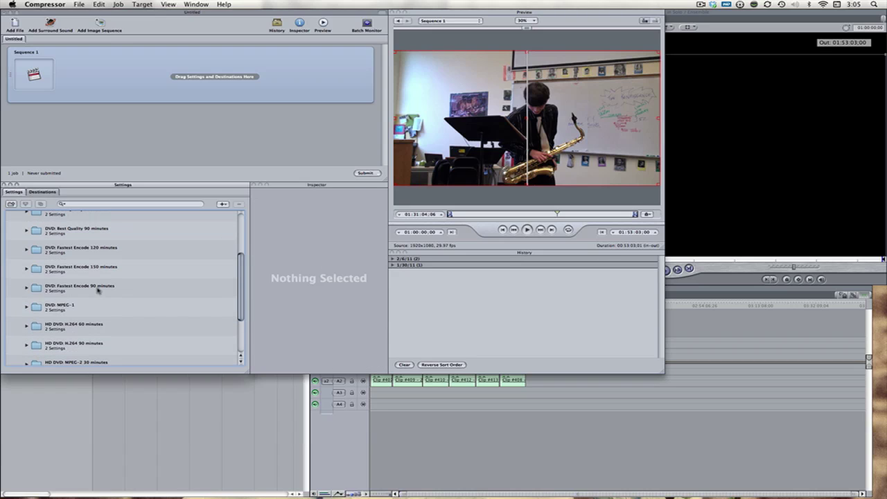
scroll(34, 259, up, 2)
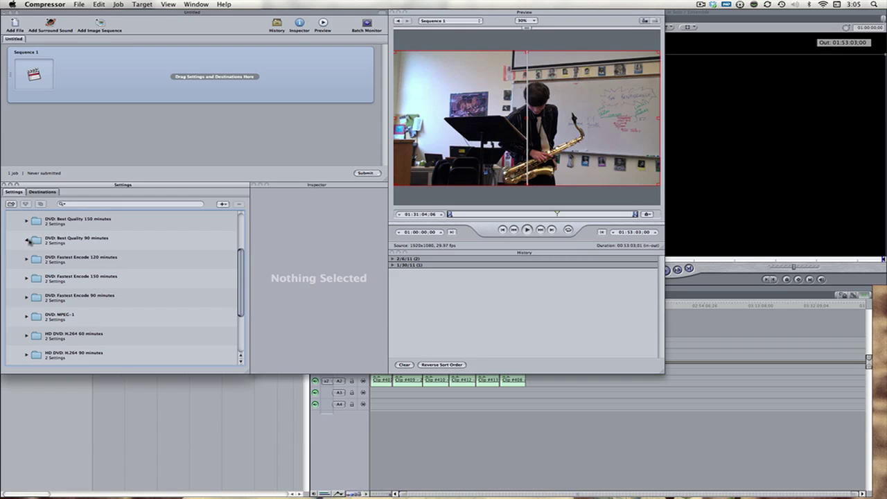
click(27, 240)
click(83, 279)
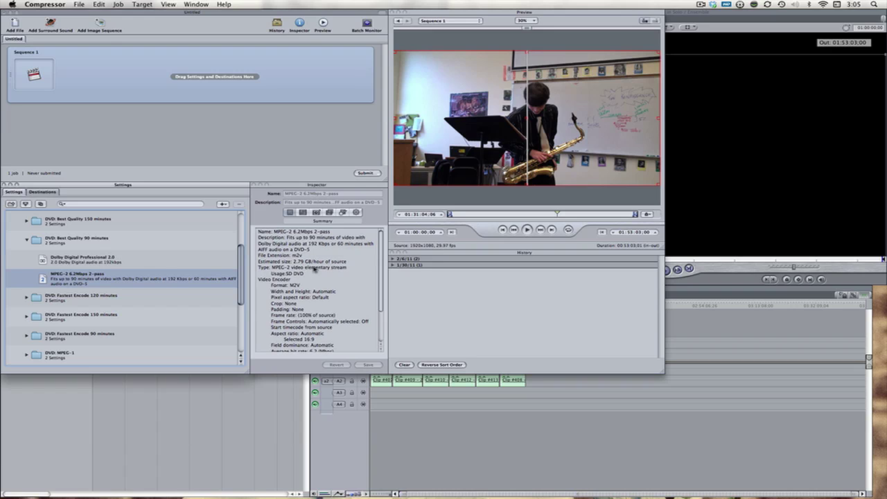
scroll(316, 269, down, 5)
scroll(312, 281, up, 5)
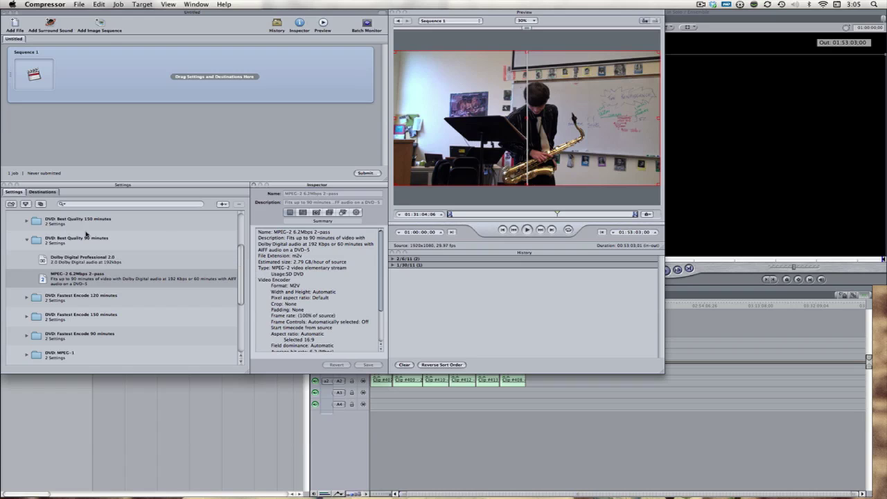
click(30, 241)
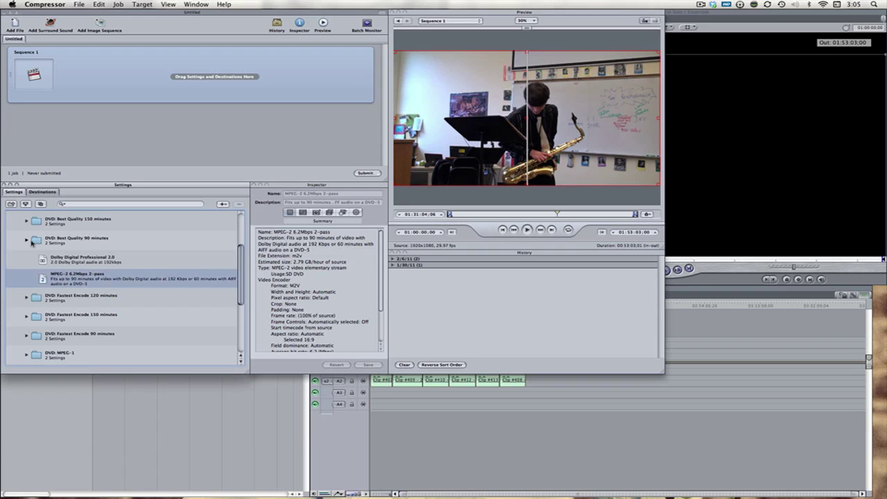
scroll(63, 270, down, 3)
click(65, 277)
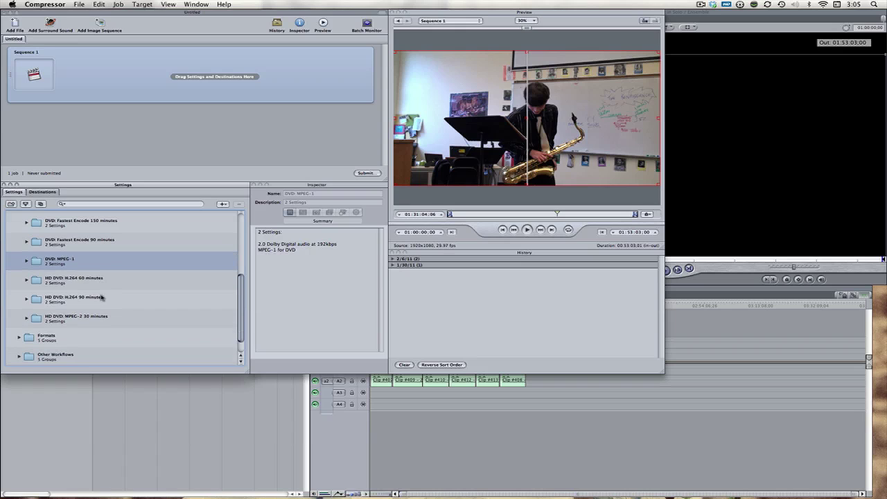
click(72, 287)
click(72, 305)
click(72, 323)
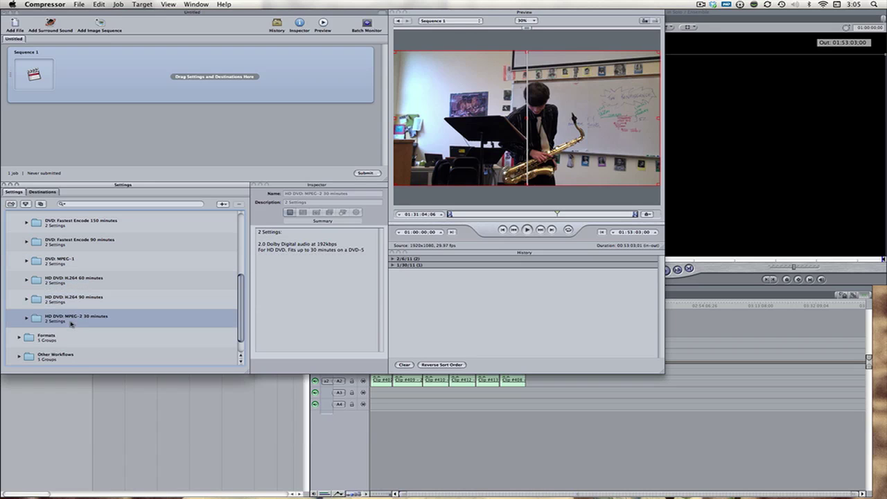
click(73, 303)
click(77, 284)
click(76, 301)
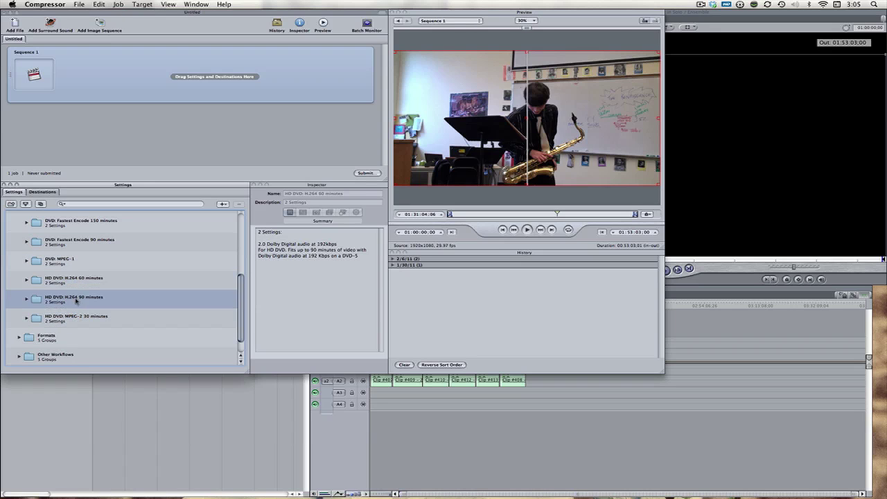
click(71, 324)
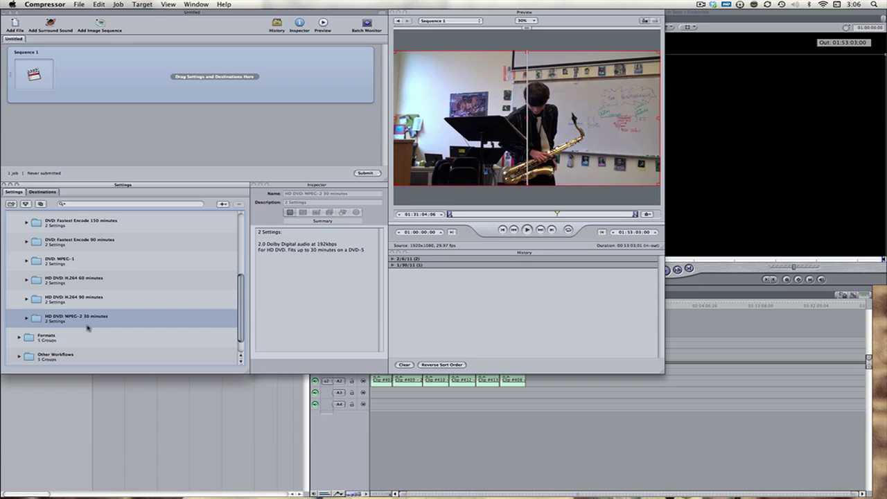
scroll(47, 281, up, 5)
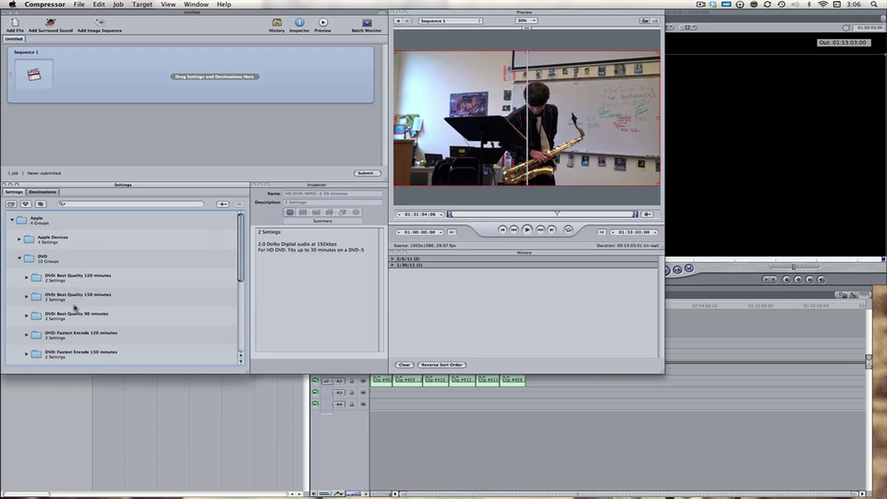
scroll(60, 306, down, 5)
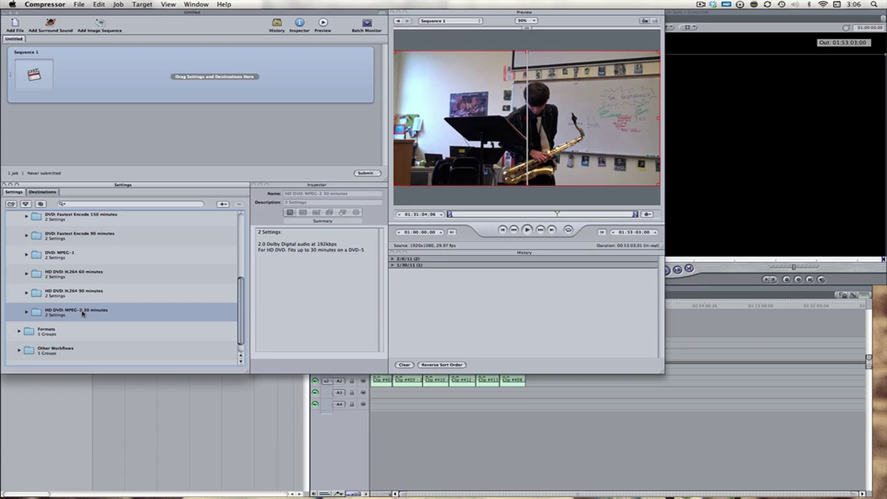
scroll(15, 284, up, 3)
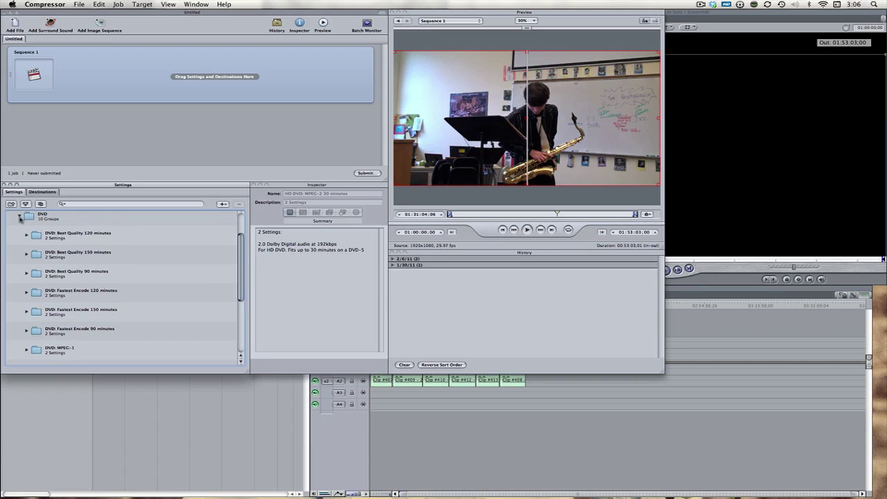
Fold DVD away and review the Formats presets: Audio, MPEG-1, MPEG-4 and QuickTime
click(19, 217)
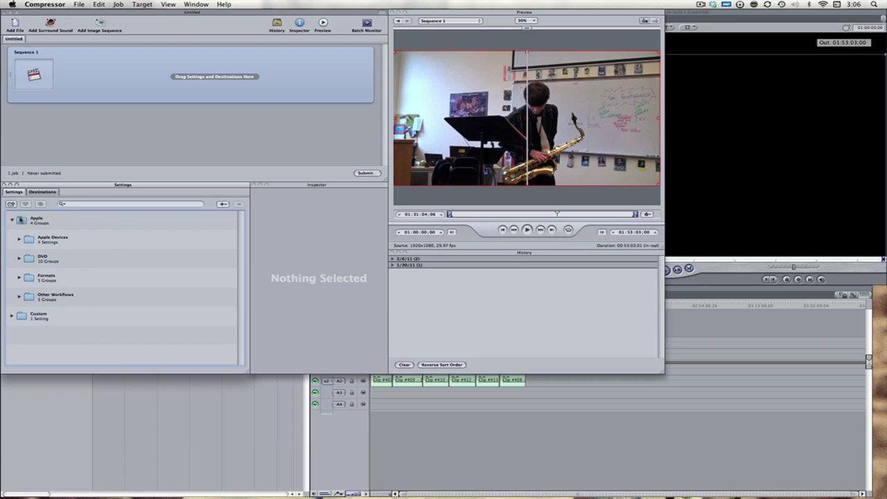
click(57, 278)
click(19, 277)
scroll(64, 300, down, 3)
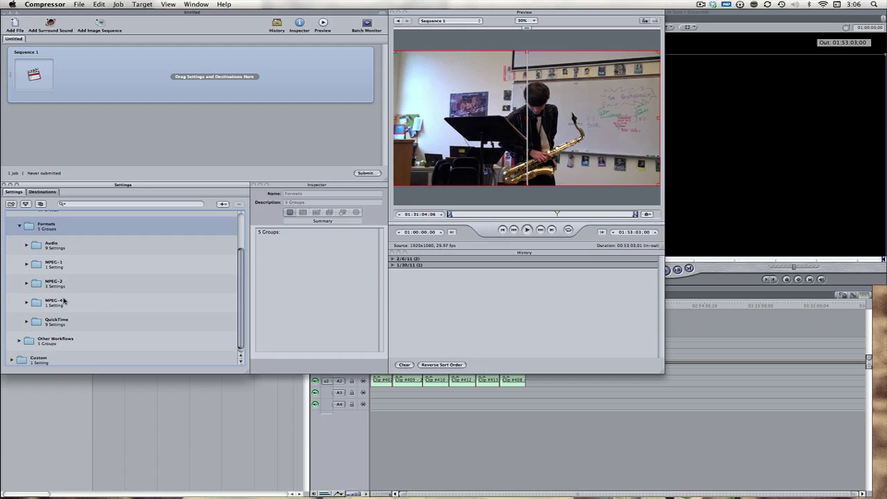
click(66, 252)
click(66, 267)
click(73, 300)
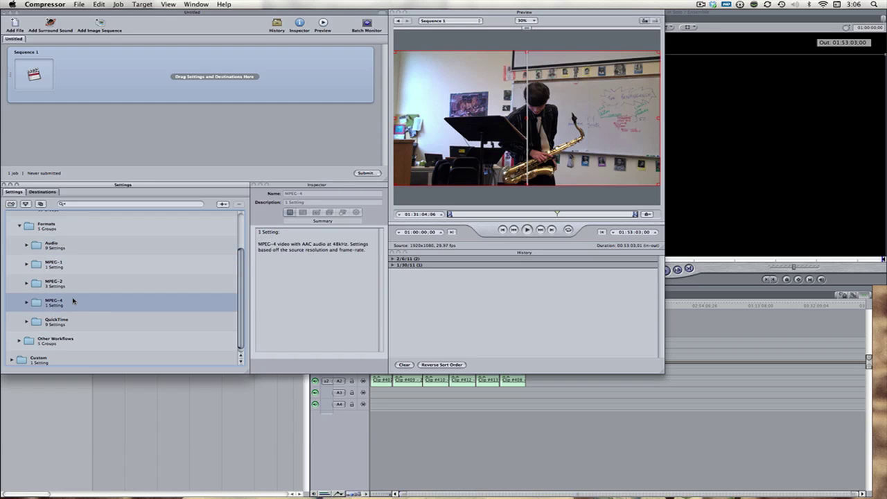
click(67, 321)
click(71, 247)
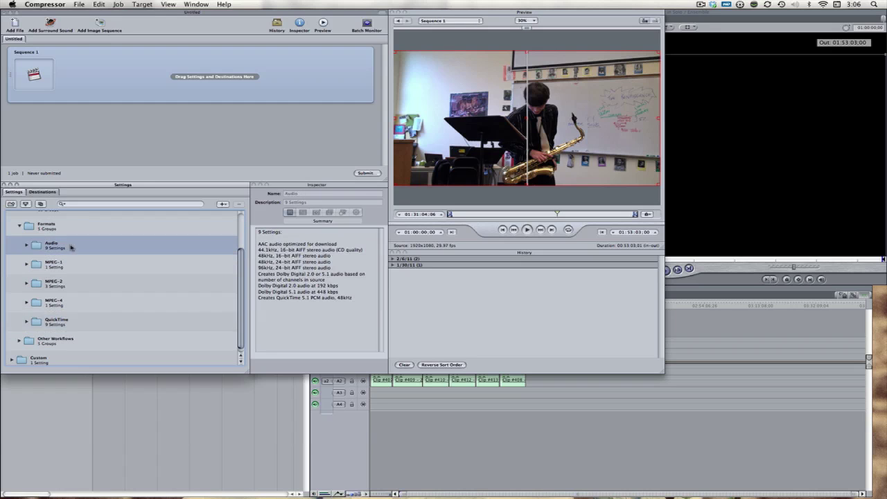
click(19, 226)
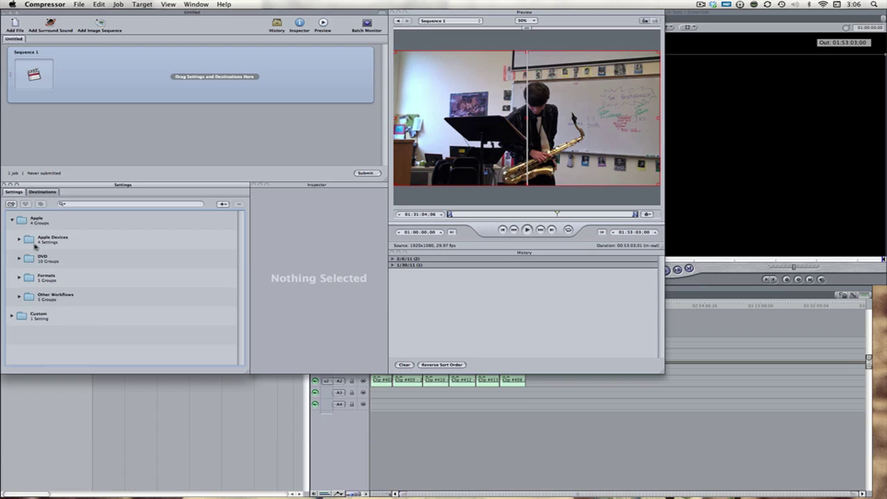
Review the Other Workflows group's Podcasting and Web presets, then fold it away
click(64, 296)
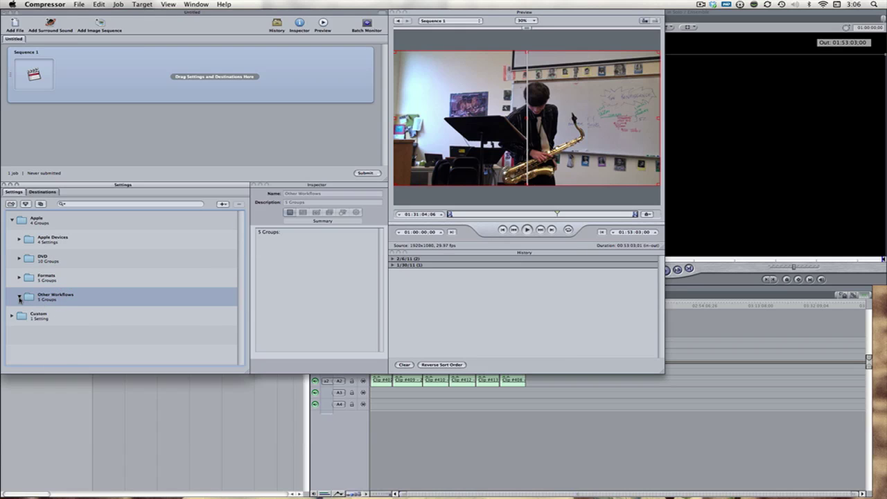
click(19, 298)
scroll(41, 305, down, 3)
click(69, 321)
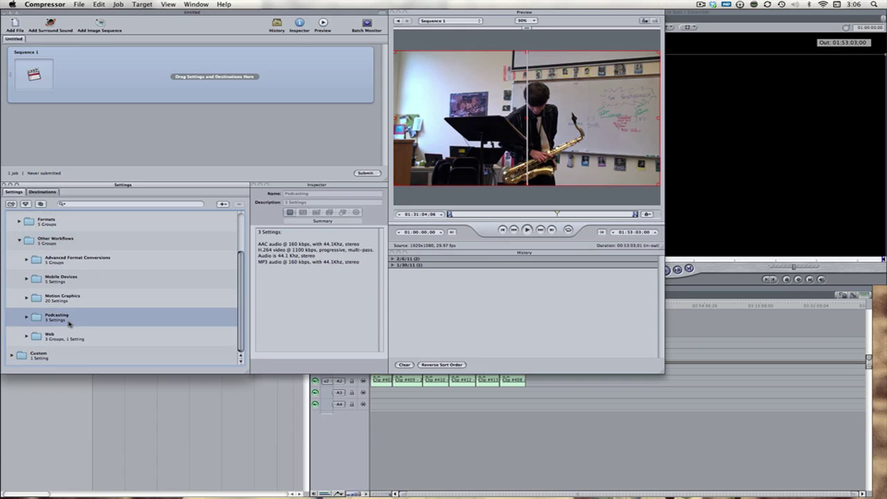
click(63, 339)
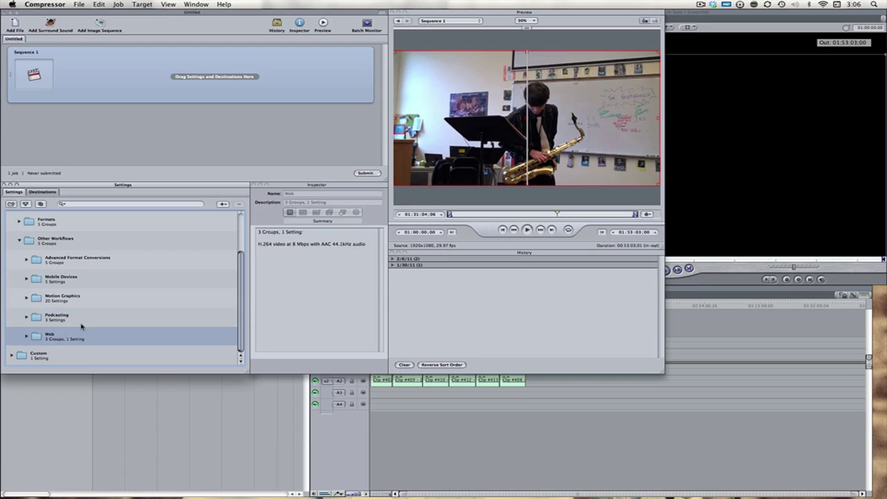
click(19, 240)
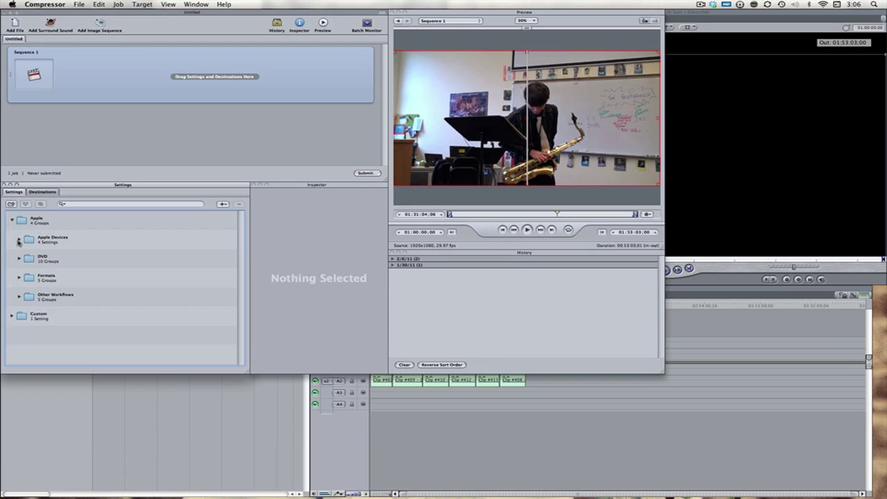
Inspect the Custom YouTube Test setting, then collapse the Custom and Apple groups
click(12, 315)
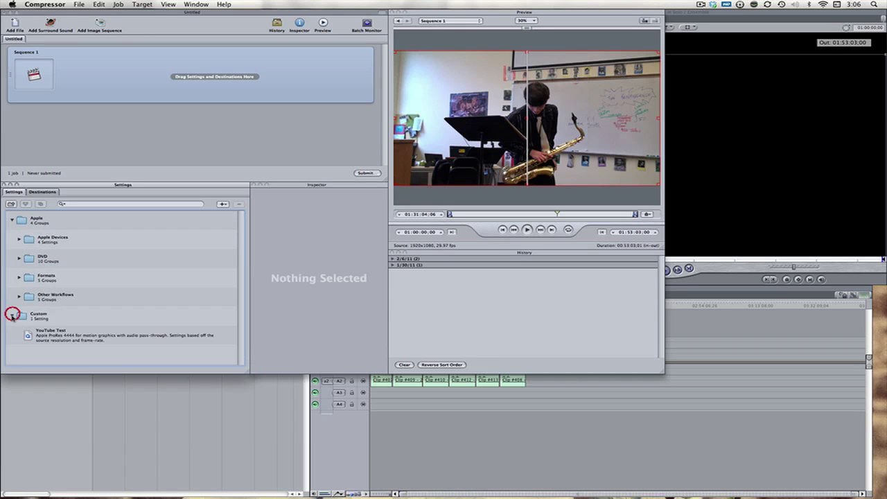
click(56, 339)
click(80, 321)
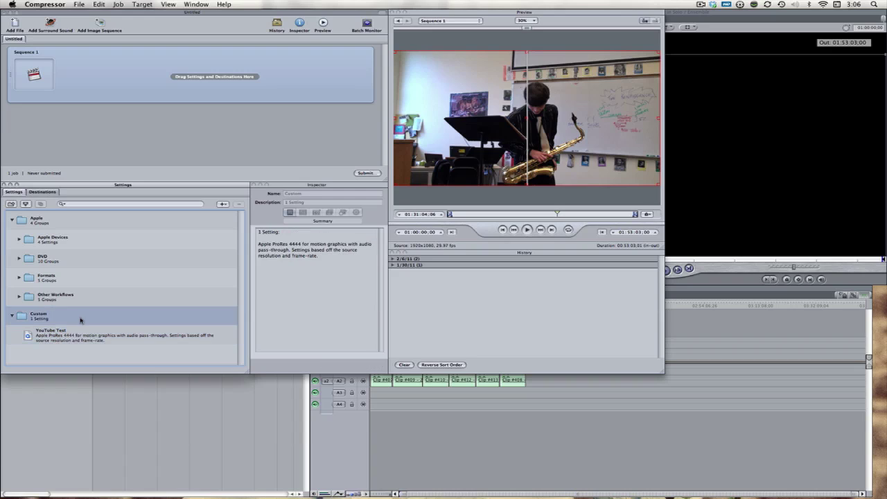
click(11, 316)
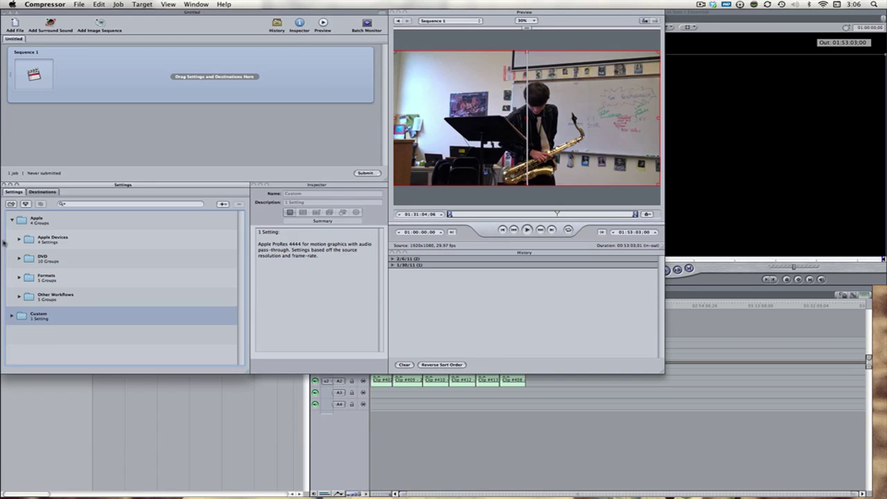
click(12, 220)
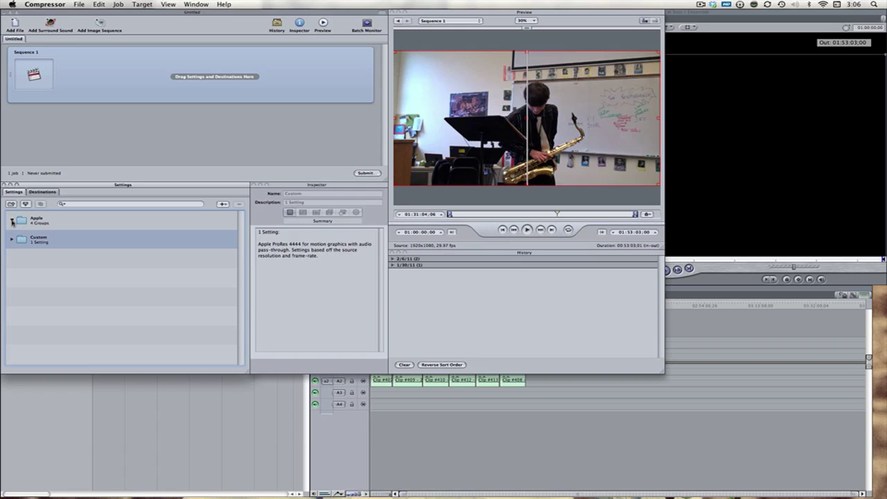
Reopen the DVD presets, compare with HD DVD: H.264 60 minutes, and select DVD: Best Quality 90 minutes
click(11, 220)
click(60, 257)
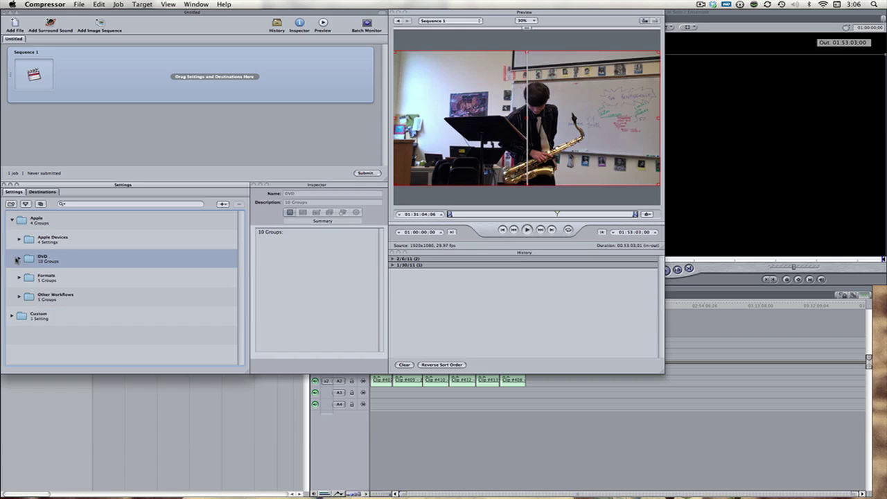
click(18, 259)
scroll(47, 270, down, 1)
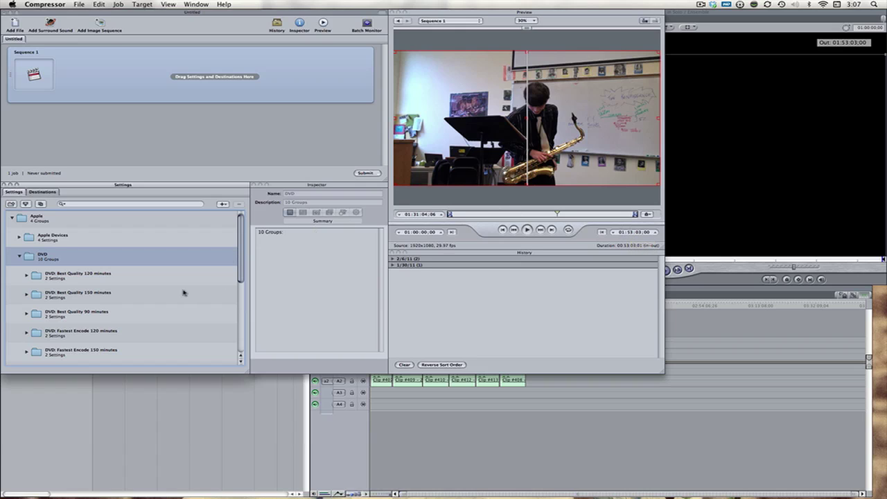
click(111, 317)
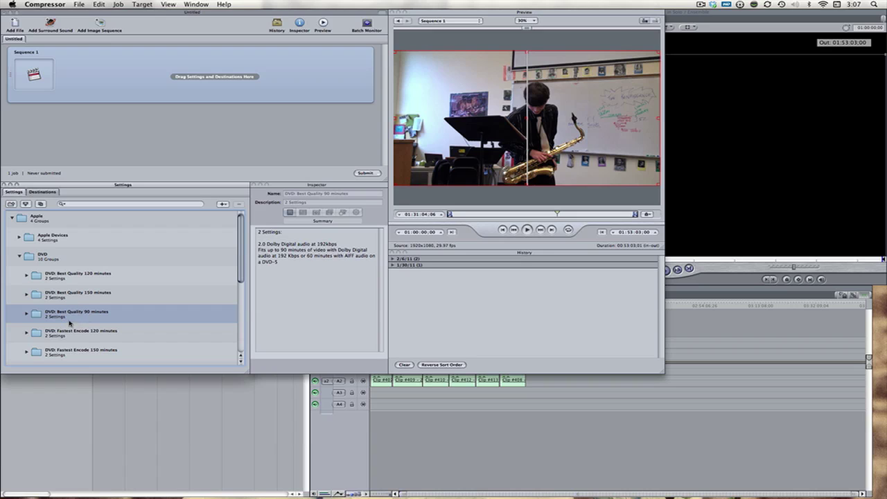
scroll(70, 326, down, 1)
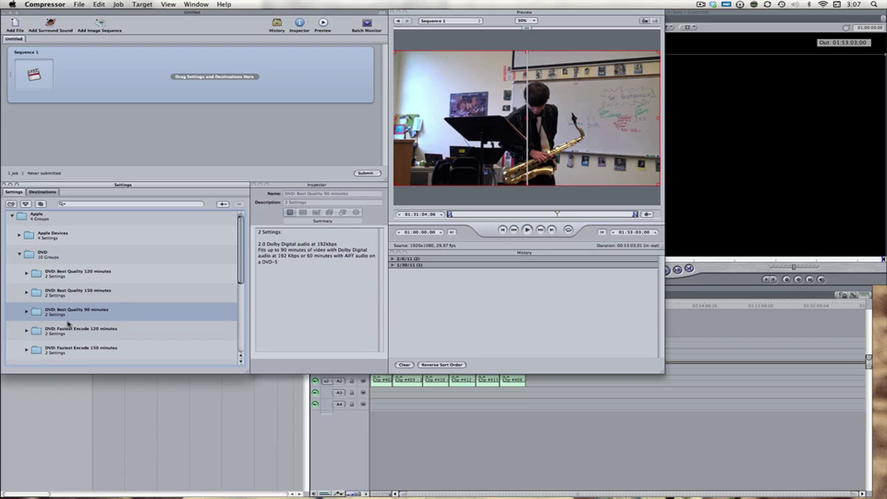
scroll(72, 287, down, 3)
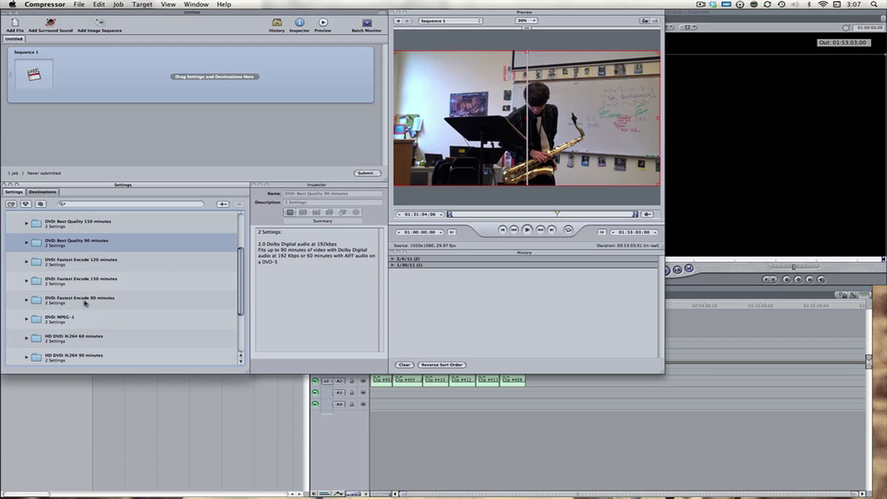
scroll(88, 299, down, 1)
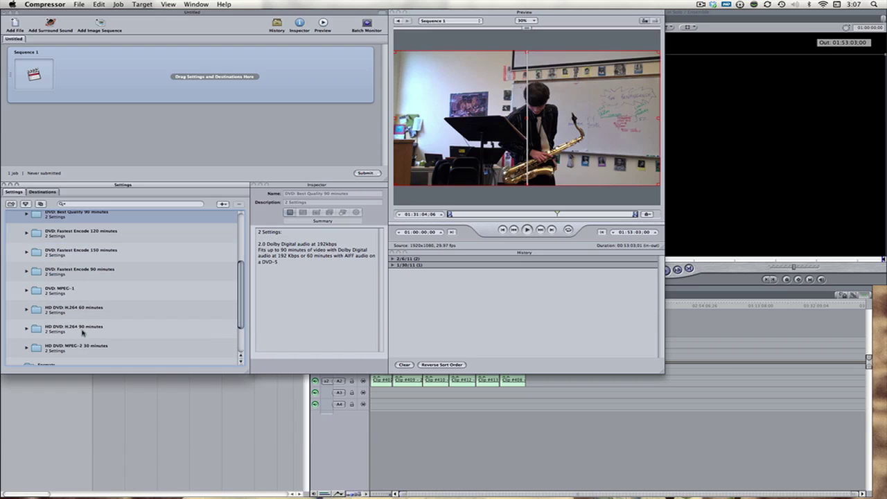
click(98, 312)
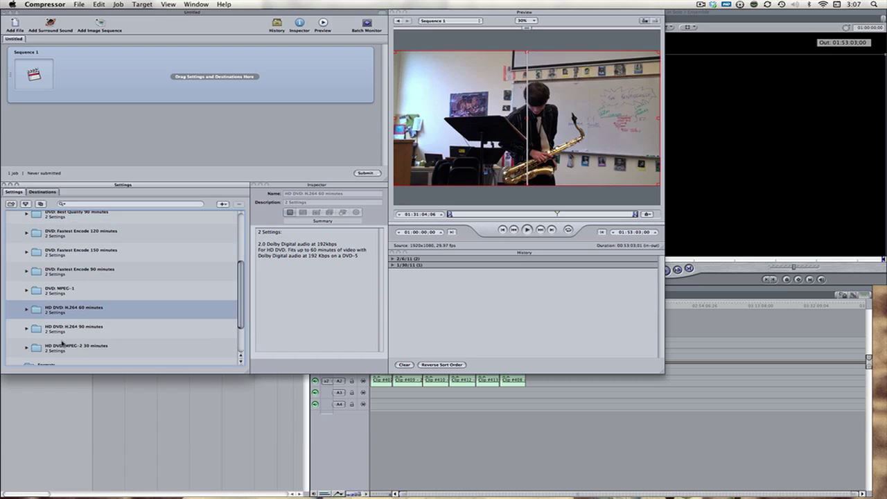
scroll(84, 311, up, 4)
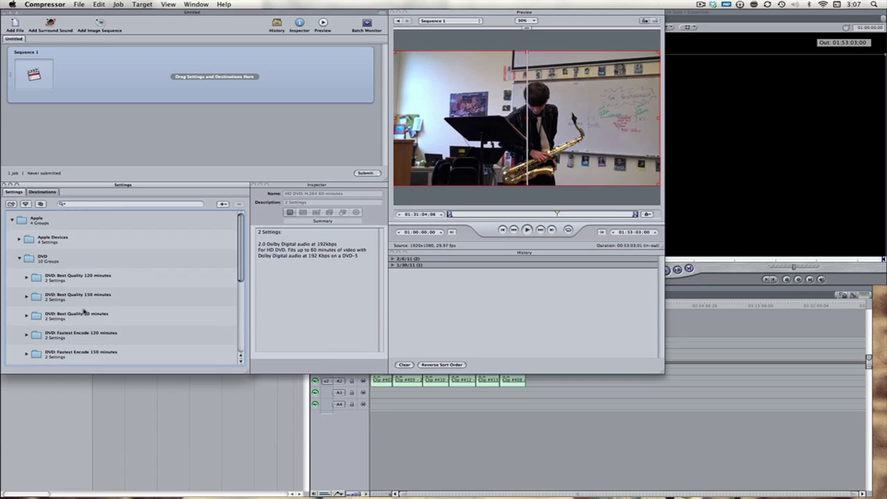
click(96, 313)
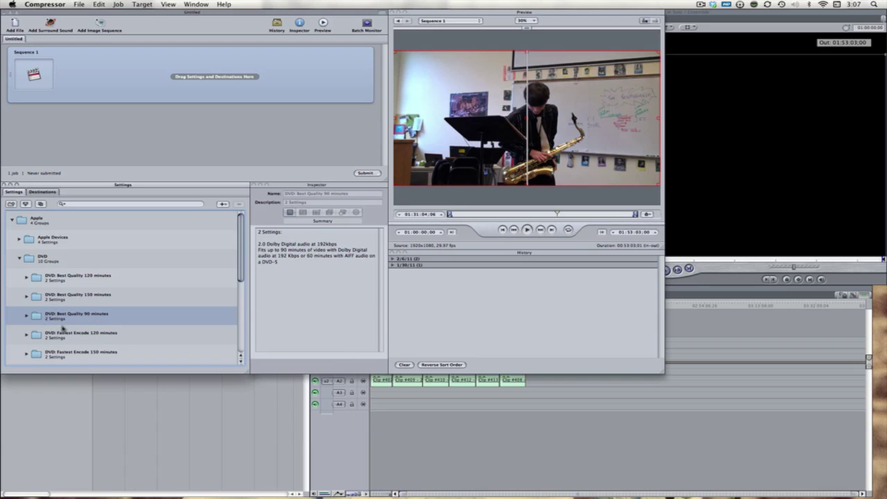
Apply DVD: Best Quality 90 minutes to Sequence 1 and select its Dolby Digital and MPEG-2 targets
drag(64, 317, 123, 75)
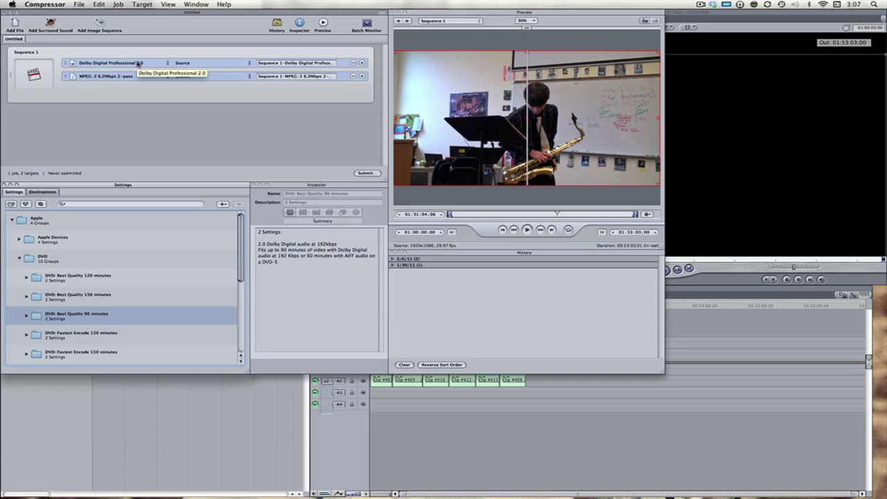
click(176, 92)
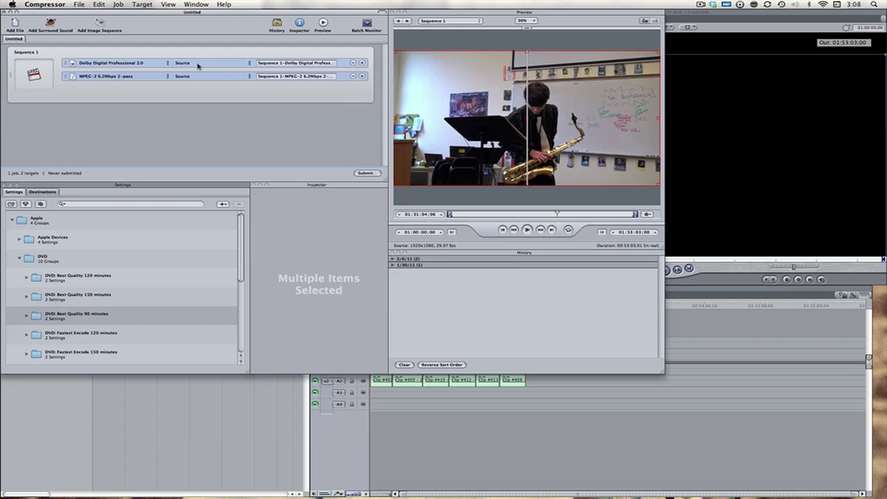
Set both targets' destination to a new Desktop folder named LALALAND
right_click(198, 66)
mouse_move(223, 106)
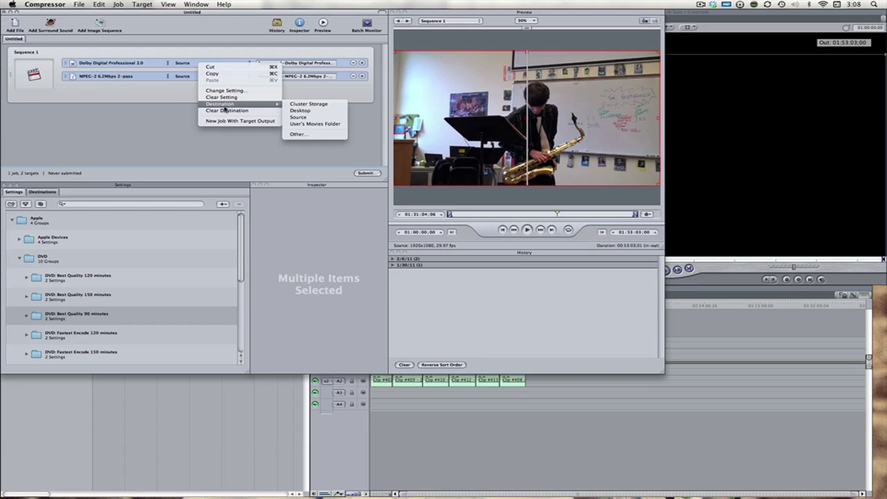
click(310, 136)
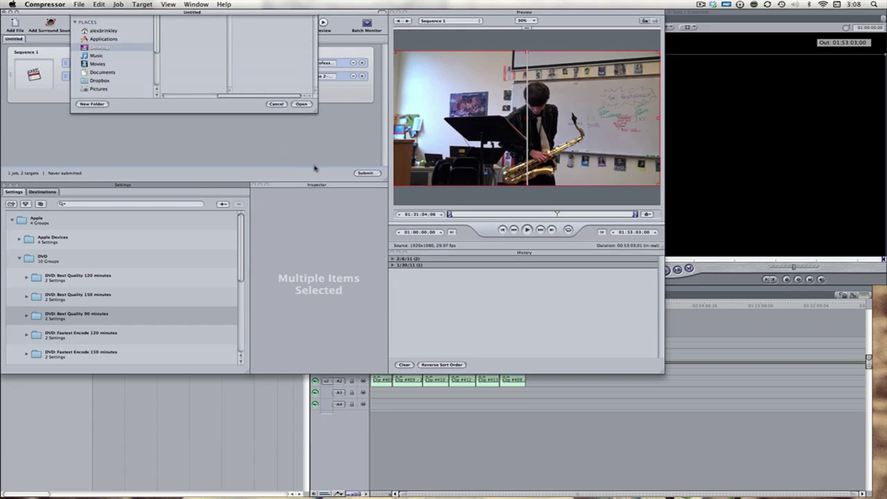
click(104, 111)
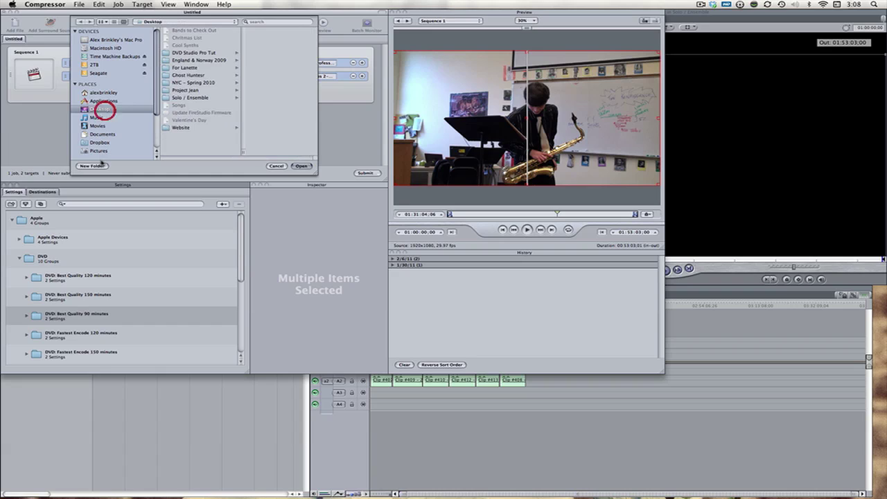
click(103, 167)
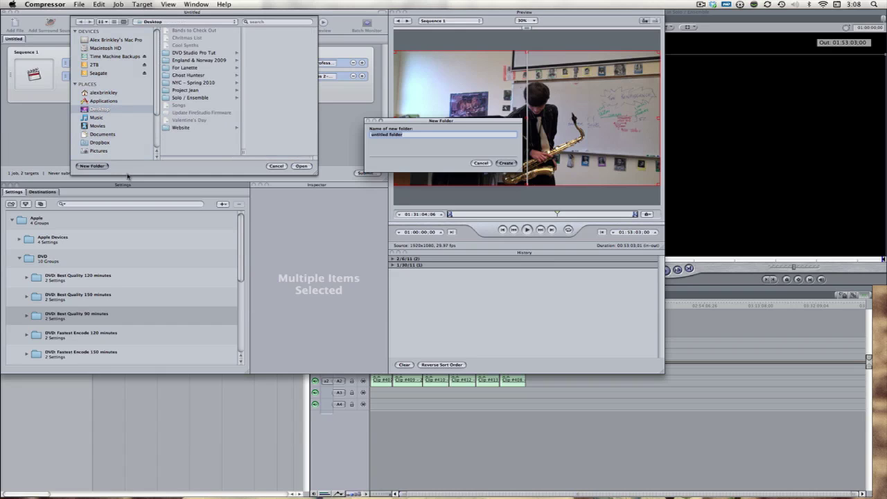
text(LALALAND)
key(Return)
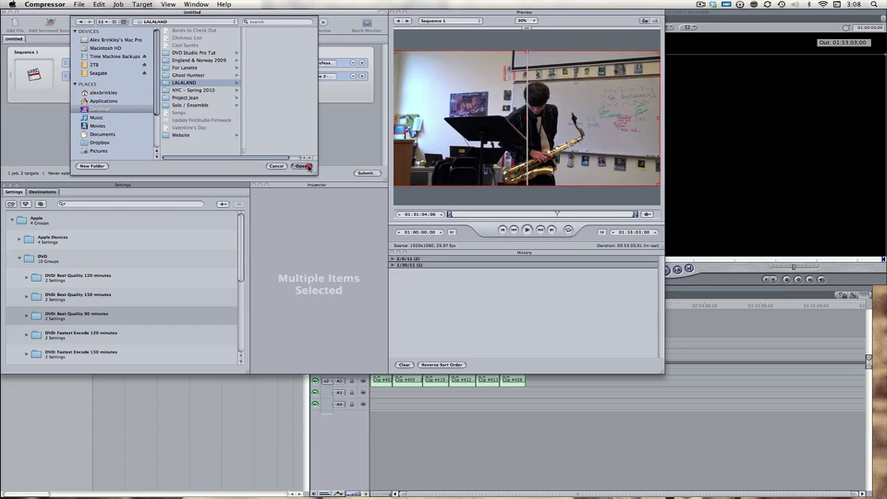
click(305, 166)
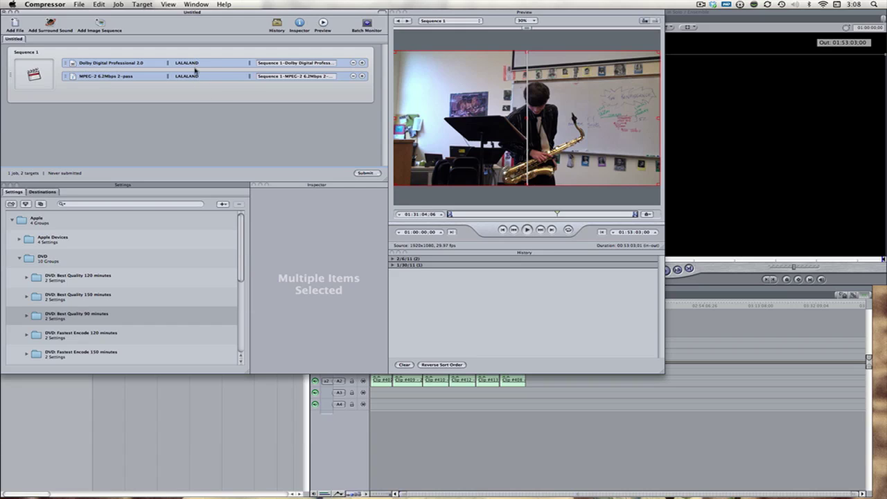
Rename the audio target's output file to Solo Ensemble Audio.ac3
click(323, 63)
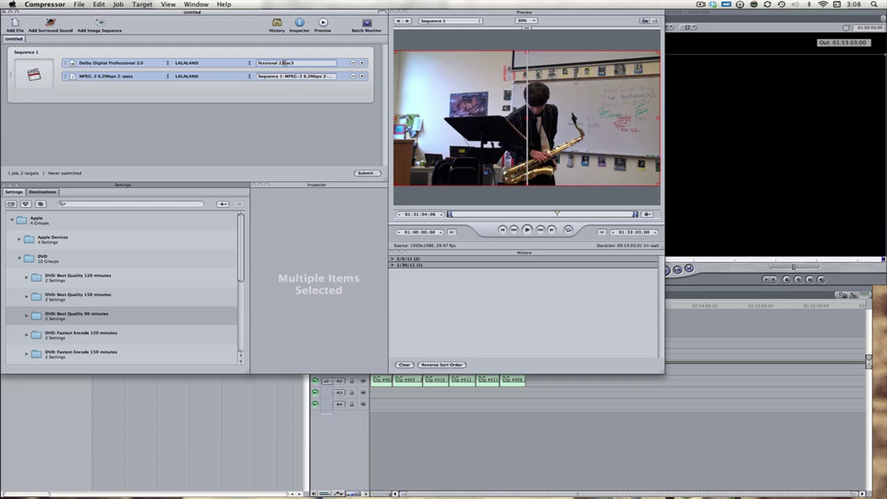
drag(284, 62, 229, 64)
key(BackSpace)
text(Solo Ensemble Audio)
Rename the video target's output file to Solo Ensemble Video.m2v
click(312, 76)
click(272, 77)
drag(284, 76, 229, 74)
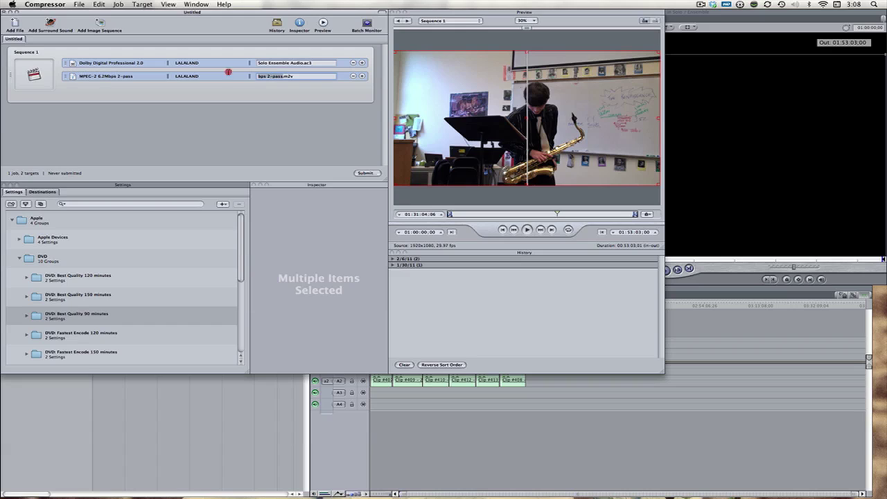
key(BackSpace)
text(Solo Ensemble Video)
Move the preview's split comparison line, jump to 01:25:52:22 and play the sequence to check the output
click(528, 32)
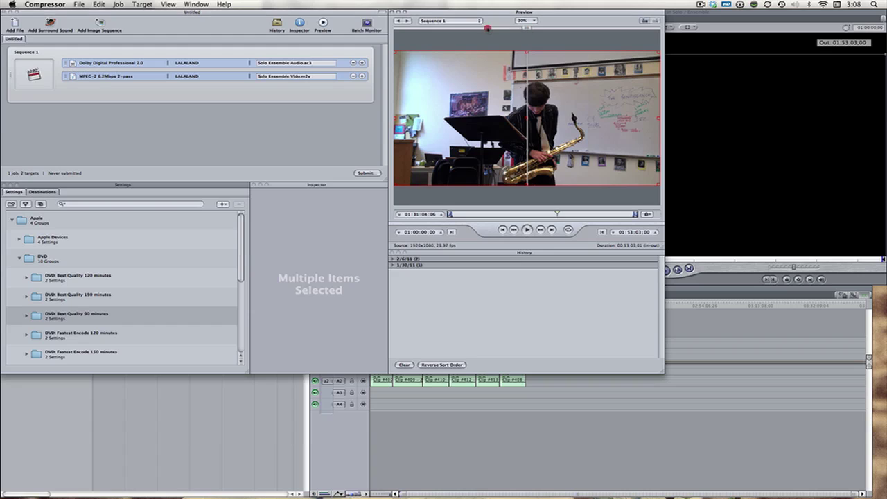
drag(527, 29, 373, 42)
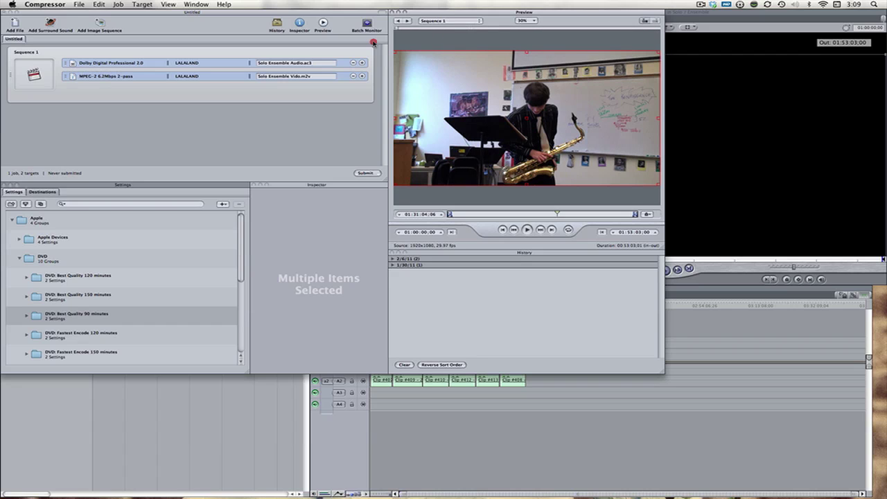
click(540, 214)
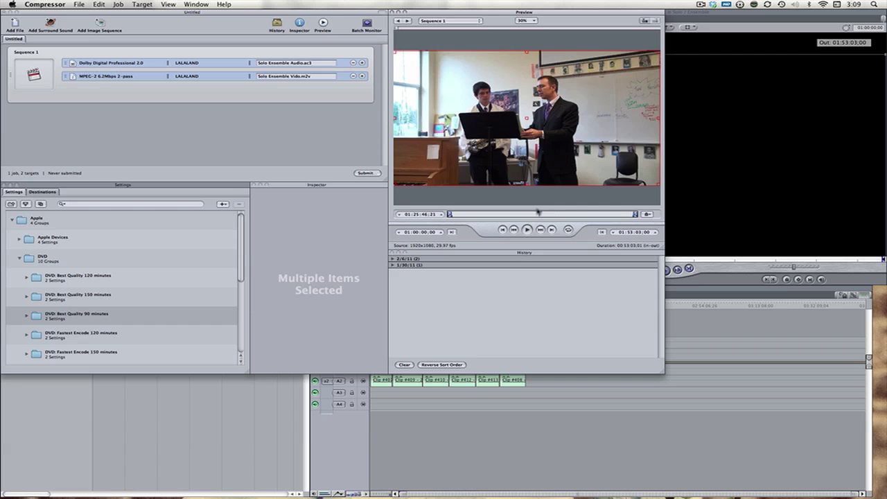
click(527, 229)
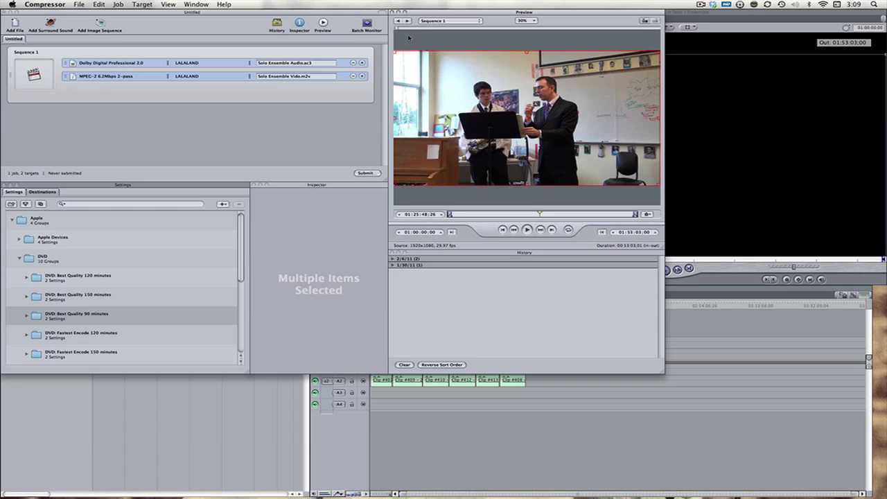
drag(421, 32, 425, 29)
drag(424, 29, 674, 63)
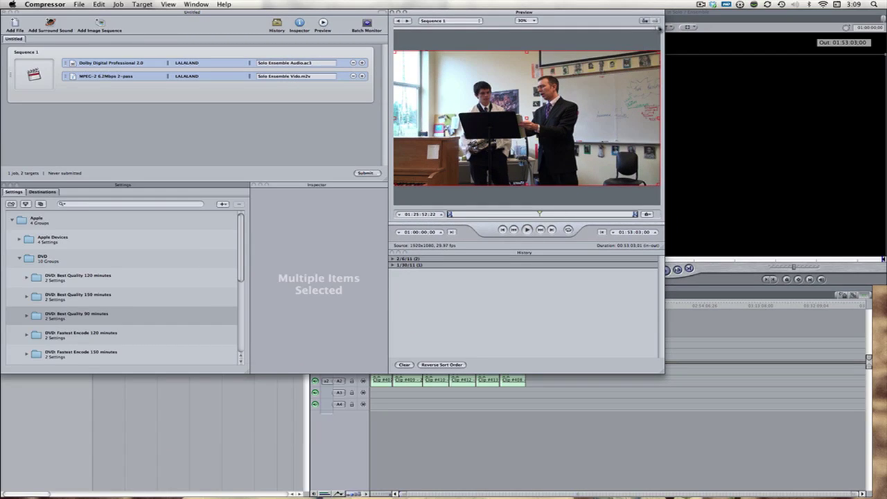
drag(656, 28, 532, 29)
Start submitting the batch and name it LALALAND
click(367, 173)
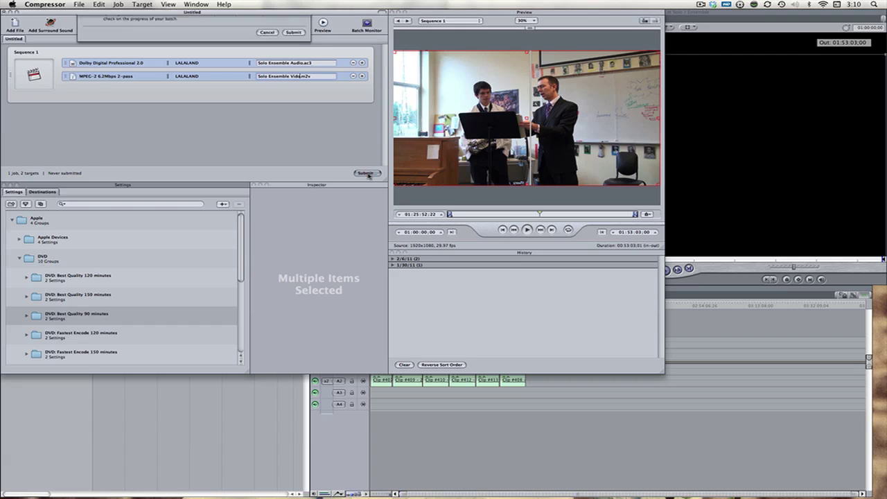
key(BackSpace)
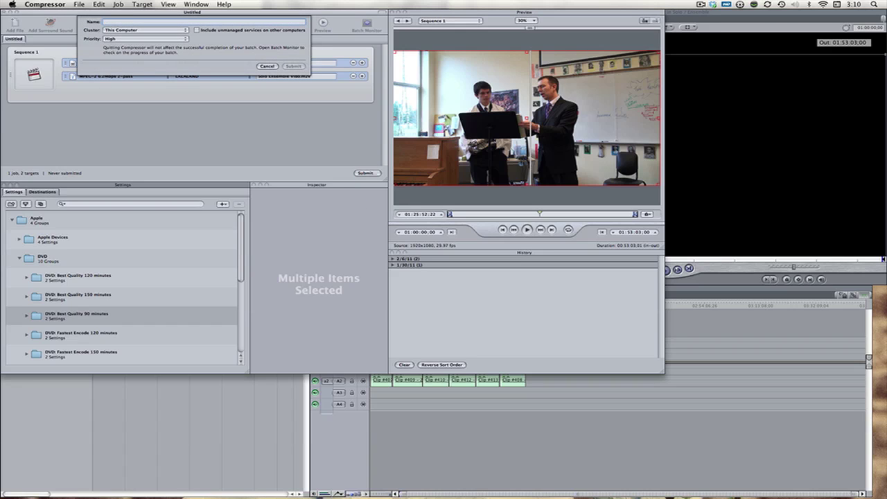
text(LALALAND)
Keep Cluster at This Computer and Priority at High for the submission
click(127, 32)
click(127, 32)
click(127, 31)
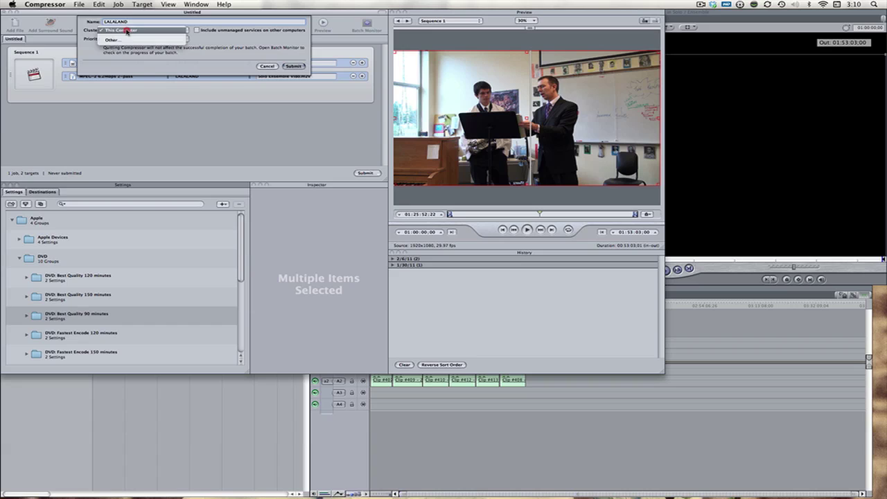
click(128, 55)
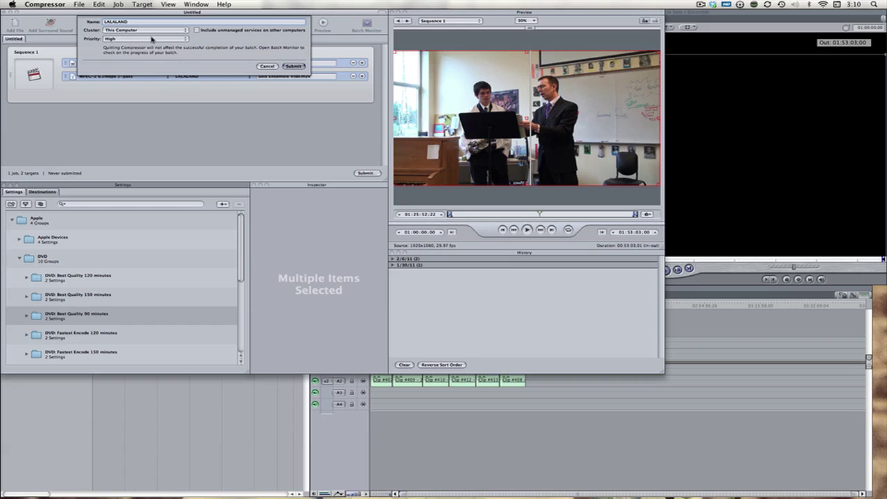
click(128, 40)
click(122, 40)
click(107, 38)
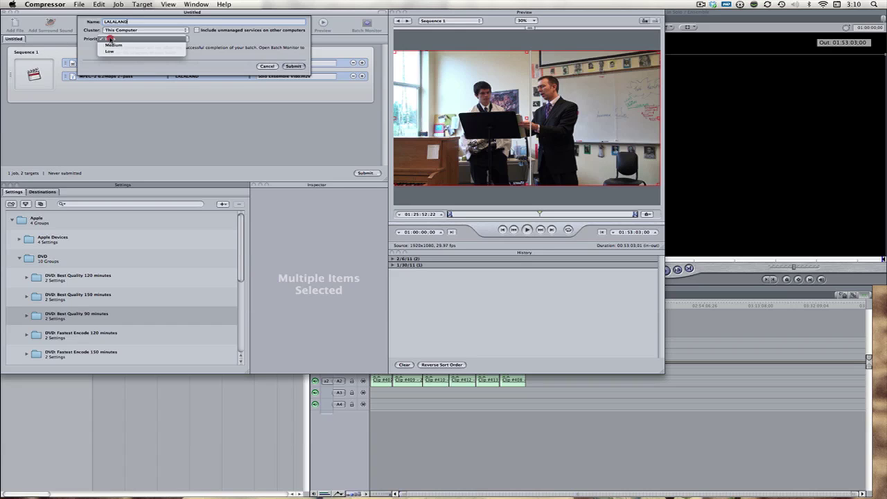
click(156, 41)
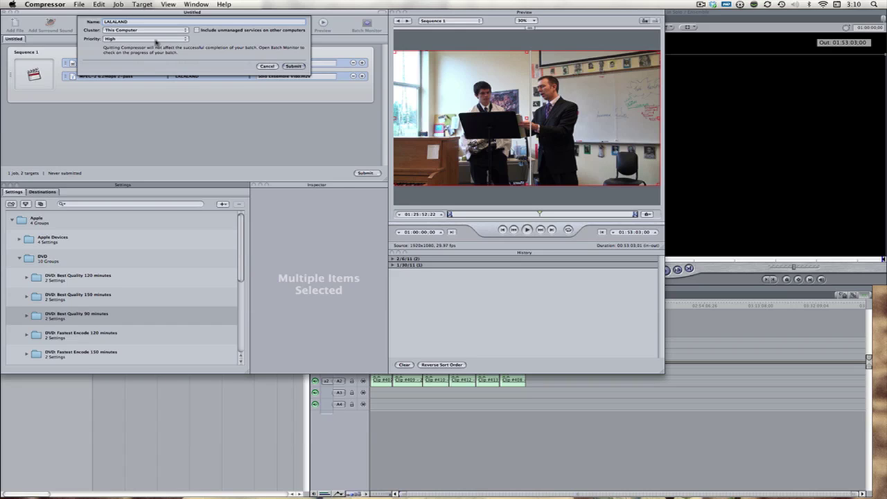
click(156, 40)
click(152, 43)
Submit the LALALAND batch, 1 job with 2 targets, for high-priority encoding
click(298, 66)
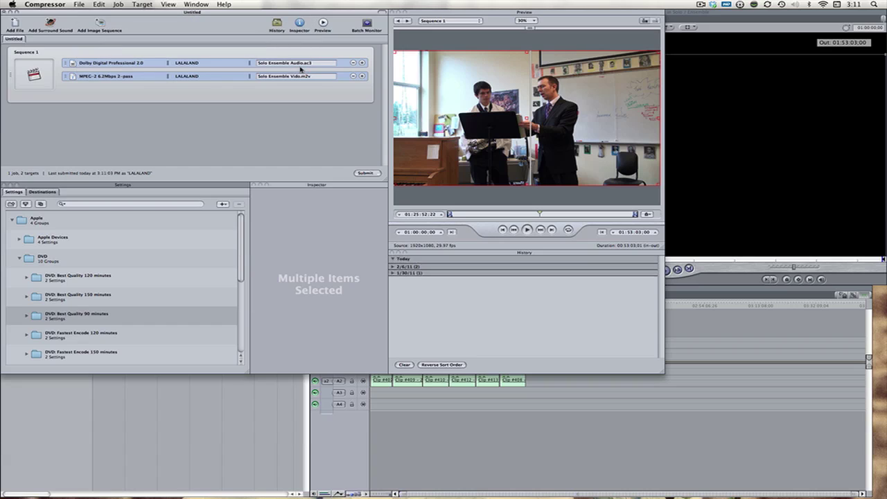